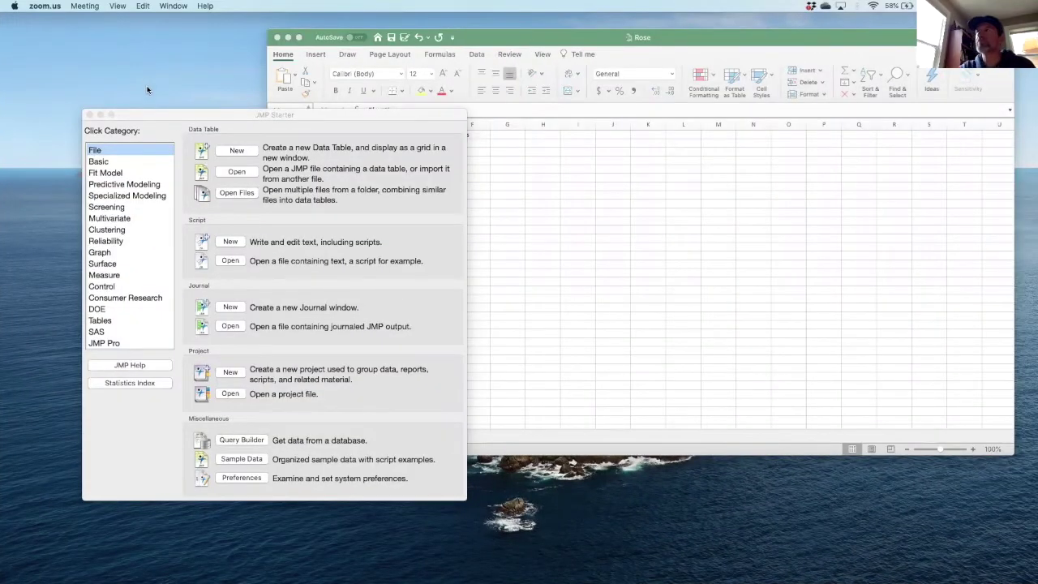
Bring the JMP Starter window to the front so JMP becomes the active program
{"action": "left_click", "coordinate": [173, 114]}
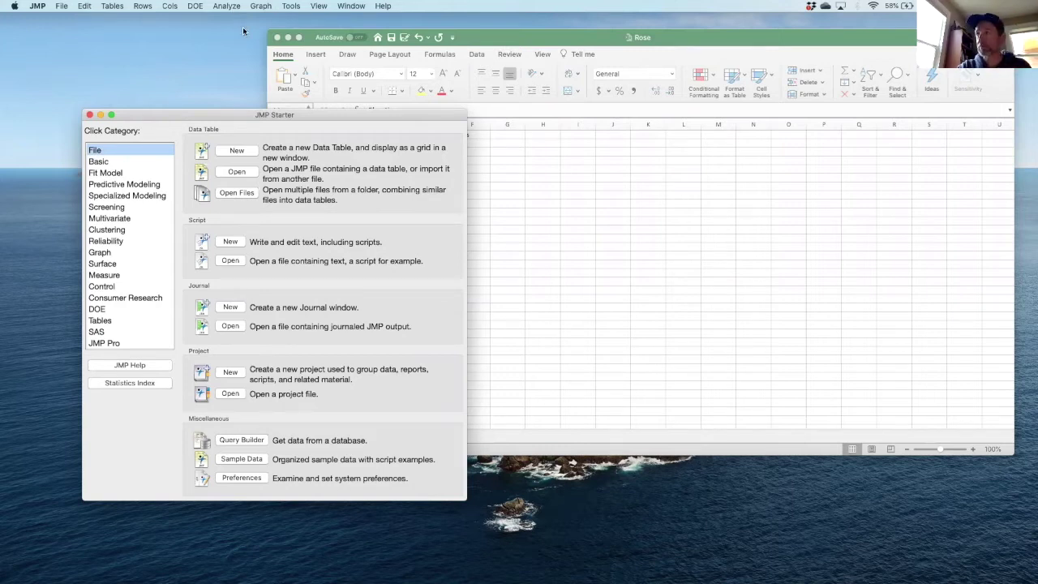
Copy the Rose sheet's data range A1:E17, header row included, in Excel
{"action": "left_click", "coordinate": [479, 130]}
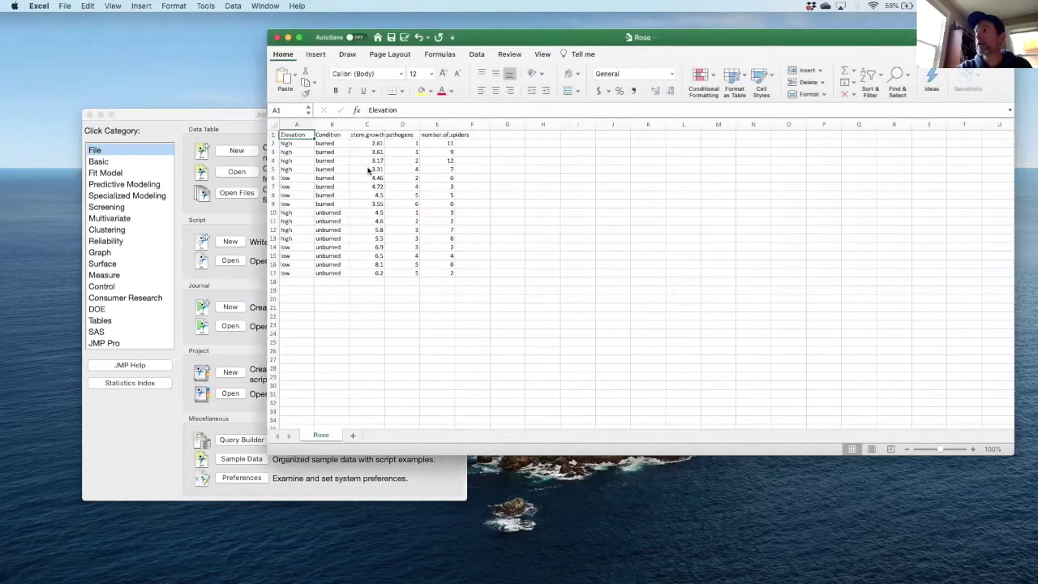
{"action": "left_click", "coordinate": [369, 169]}
{"action": "left_click_drag", "start_coordinate": [294, 131], "coordinate": [444, 276]}
{"action": "right_click", "coordinate": [396, 209]}
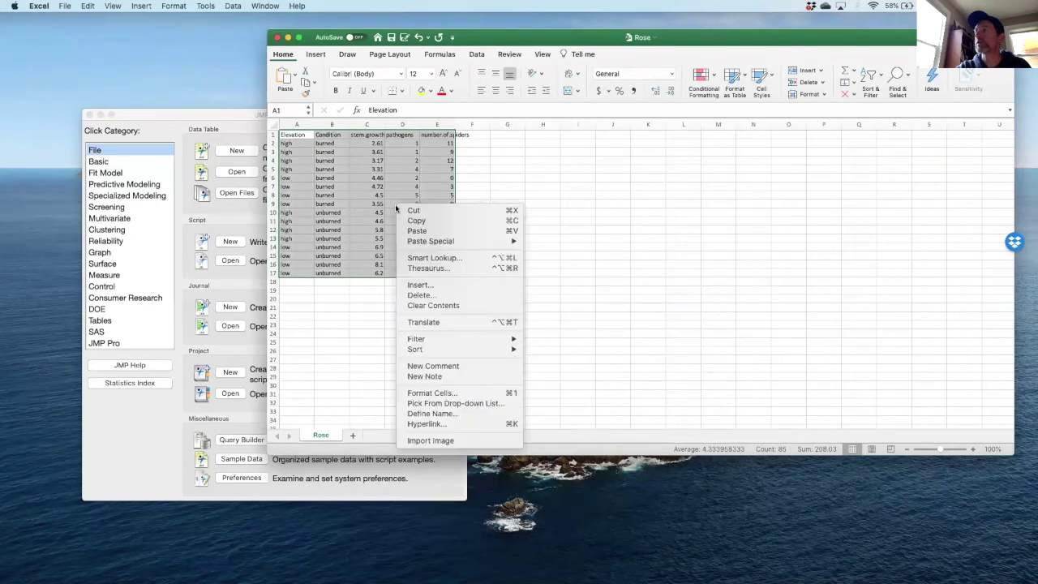
{"action": "left_click", "coordinate": [416, 221]}
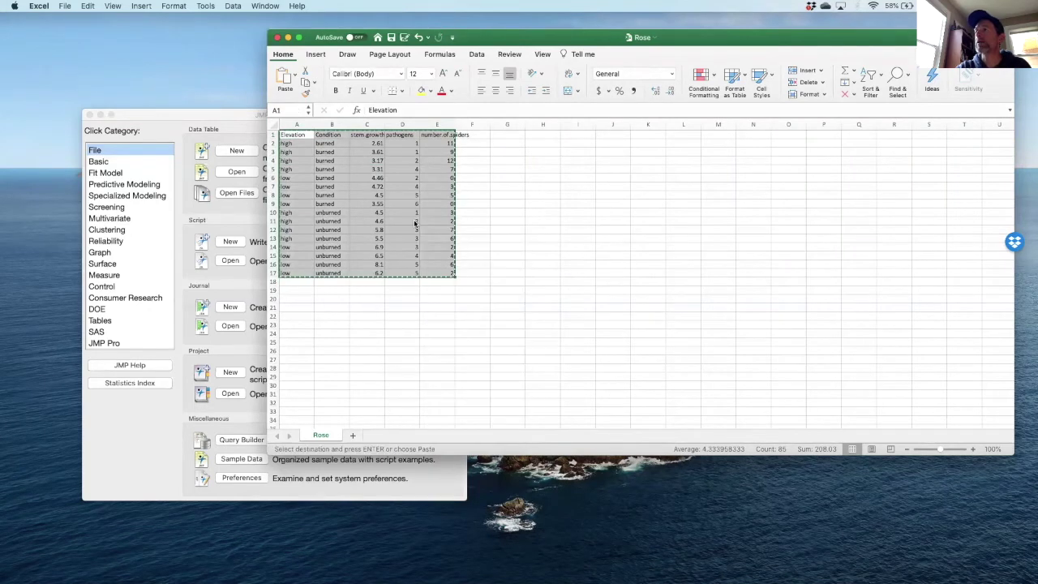
Create a new JMP data table and paste the Rose data with its column names
{"action": "left_click", "coordinate": [241, 130]}
{"action": "left_click", "coordinate": [236, 150]}
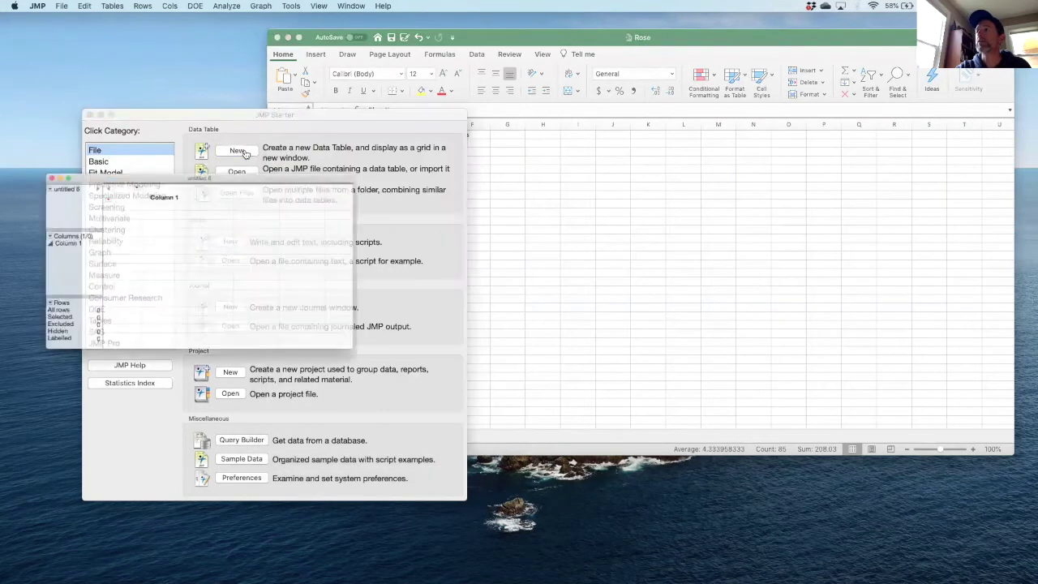
{"action": "left_click_drag", "start_coordinate": [177, 153], "coordinate": [474, 84]}
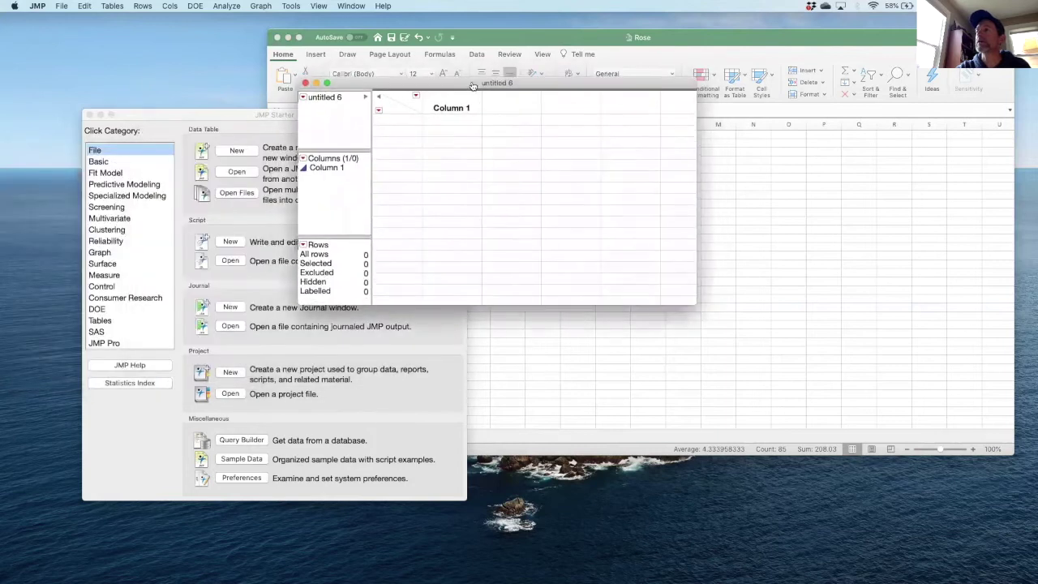
{"action": "left_click", "coordinate": [83, 8]}
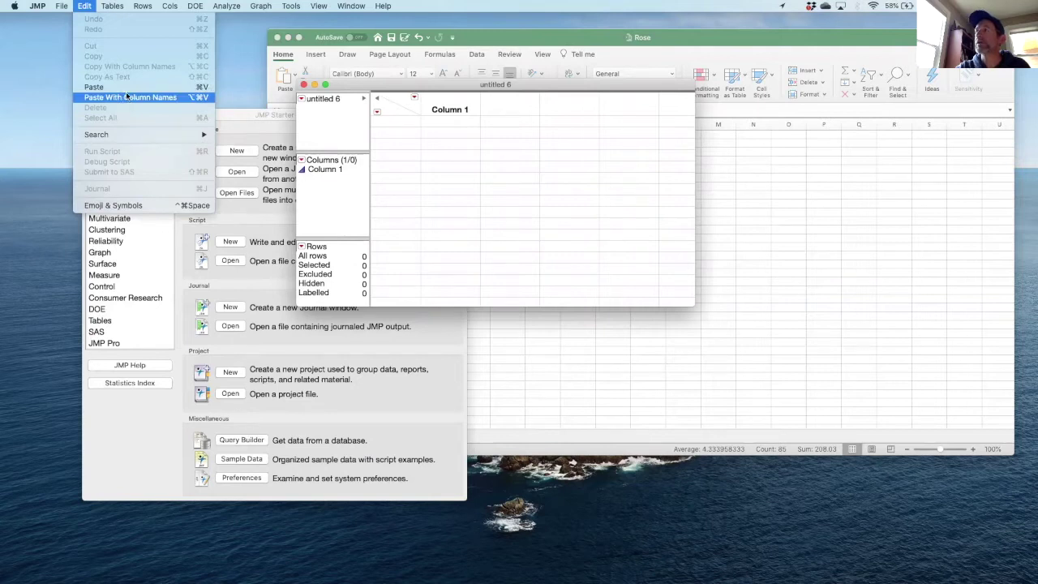
{"action": "left_click", "coordinate": [127, 96]}
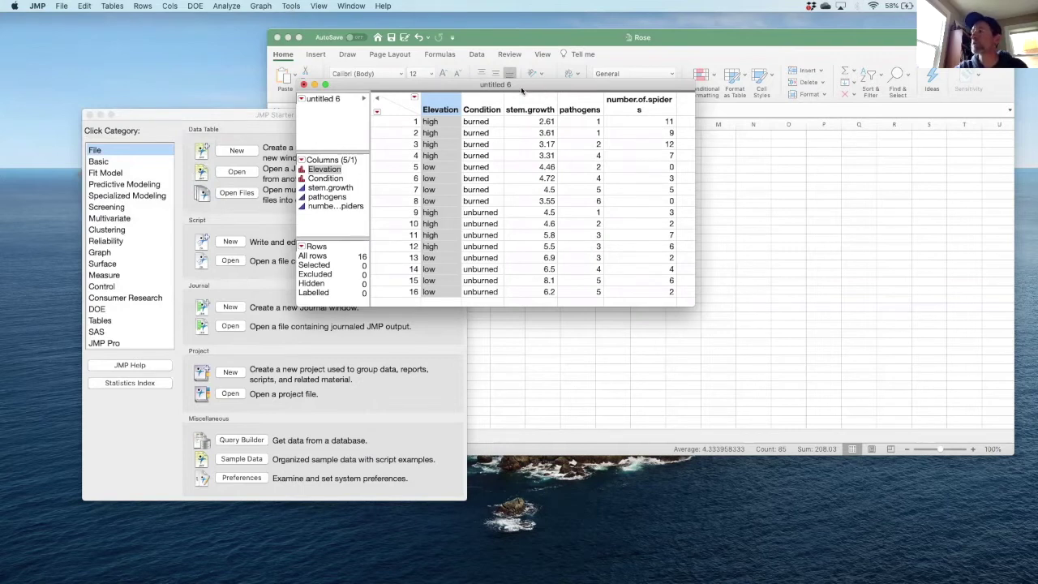
Open JMP's Analyze menu to reach Fit Model
{"action": "left_click", "coordinate": [227, 6]}
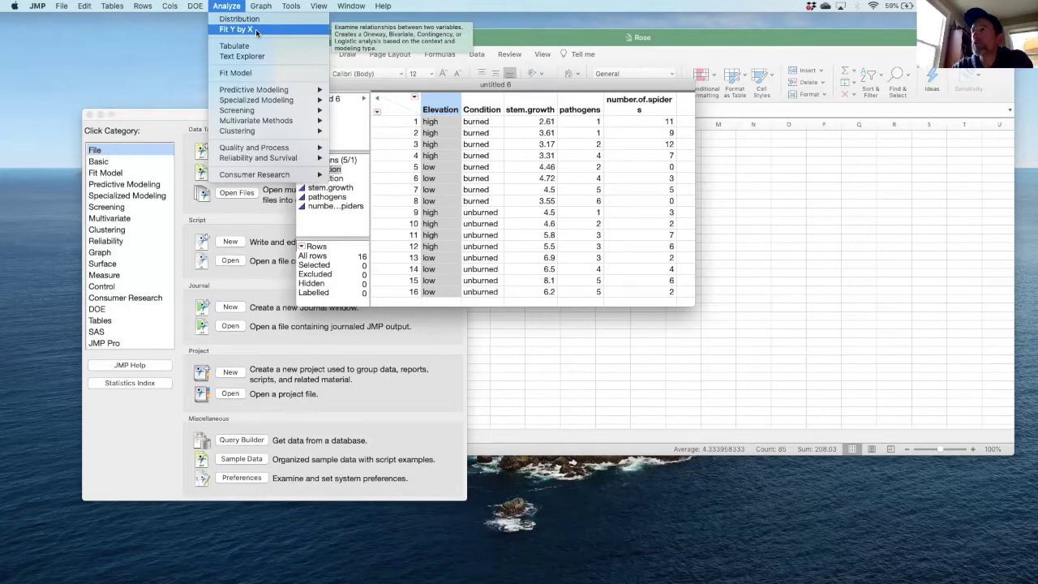
Open the Fit Model dialog, reposition and enlarge it, and select stem.growth as the response
{"action": "left_click", "coordinate": [255, 73]}
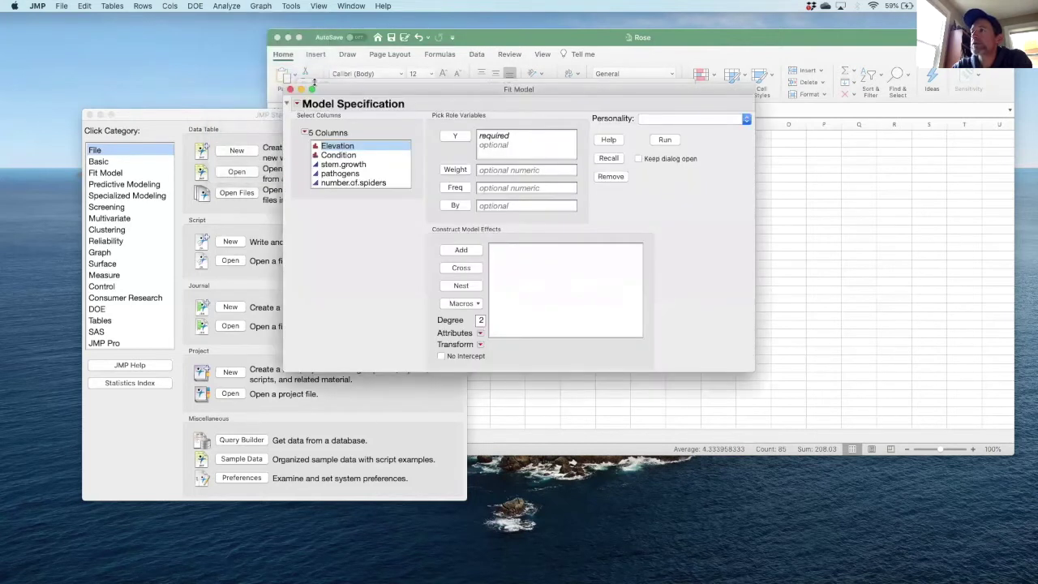
{"action": "left_click_drag", "start_coordinate": [329, 95], "coordinate": [257, 36]}
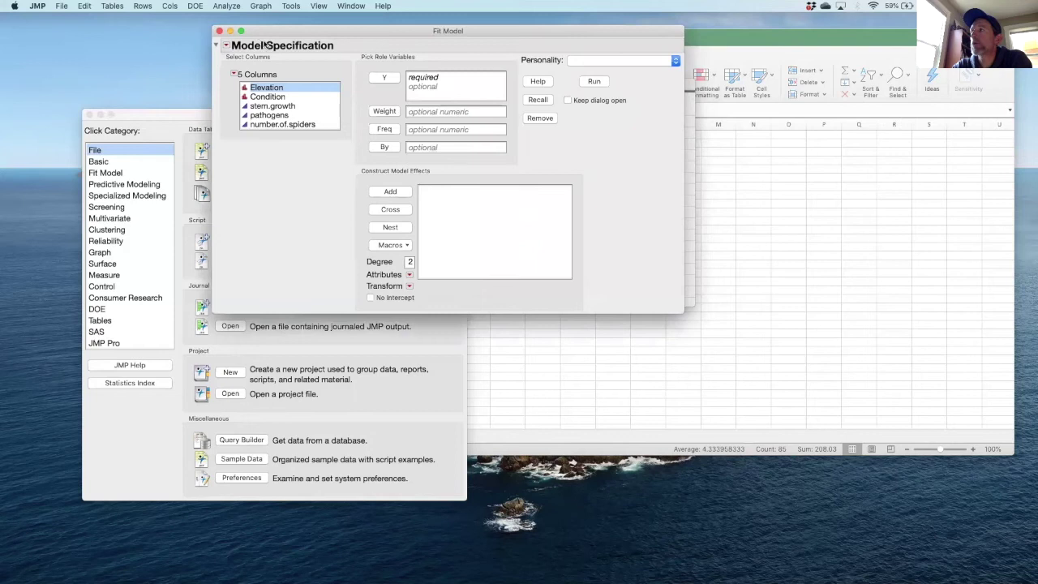
{"action": "left_click_drag", "start_coordinate": [681, 311], "coordinate": [828, 468]}
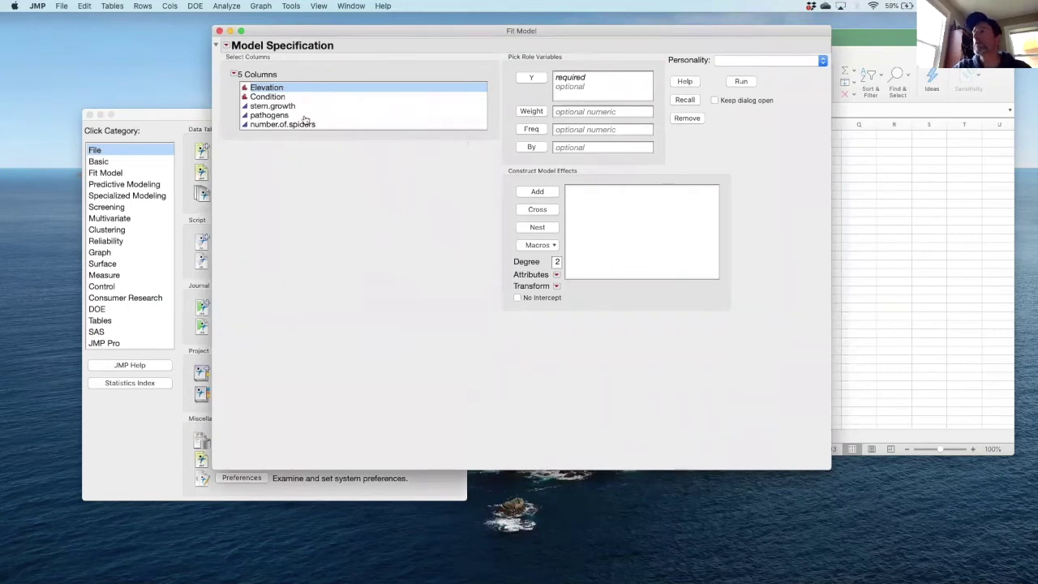
{"action": "left_click", "coordinate": [281, 106]}
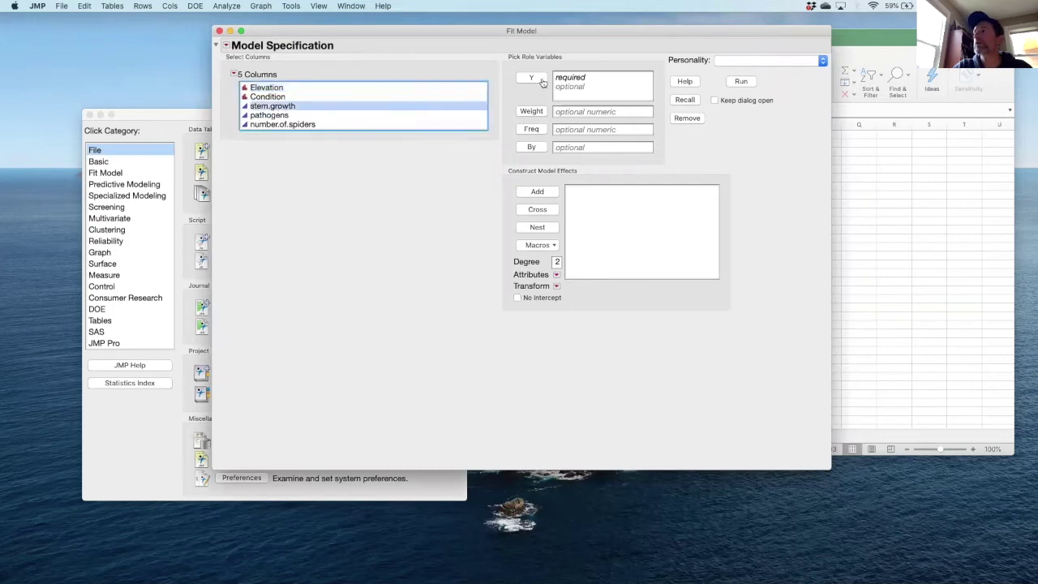
{"action": "left_click", "coordinate": [535, 78]}
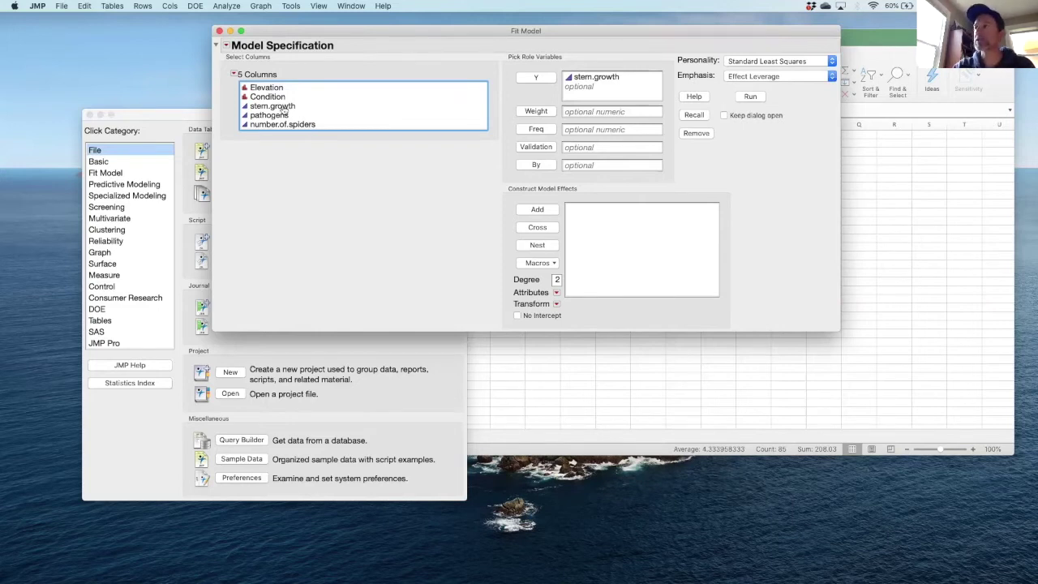
{"action": "left_click", "coordinate": [283, 110]}
{"action": "left_click", "coordinate": [280, 118]}
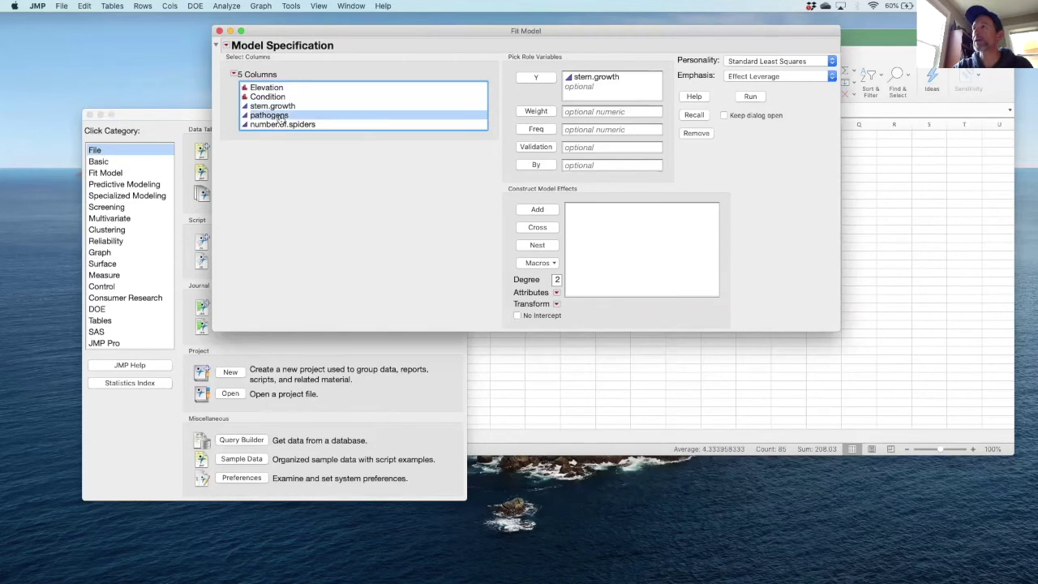
{"action": "left_click", "coordinate": [284, 126]}
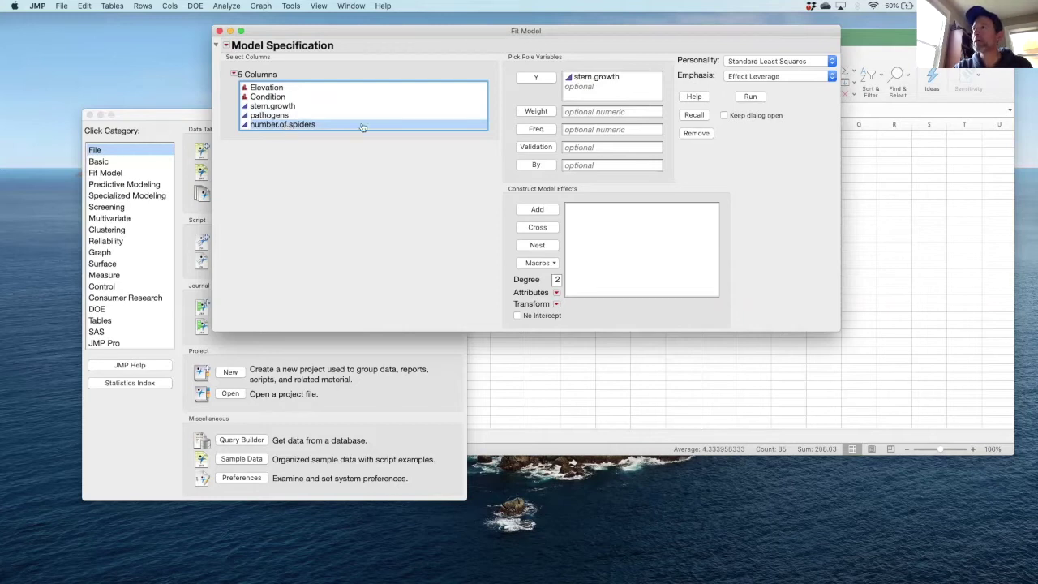
{"action": "left_click", "coordinate": [273, 89]}
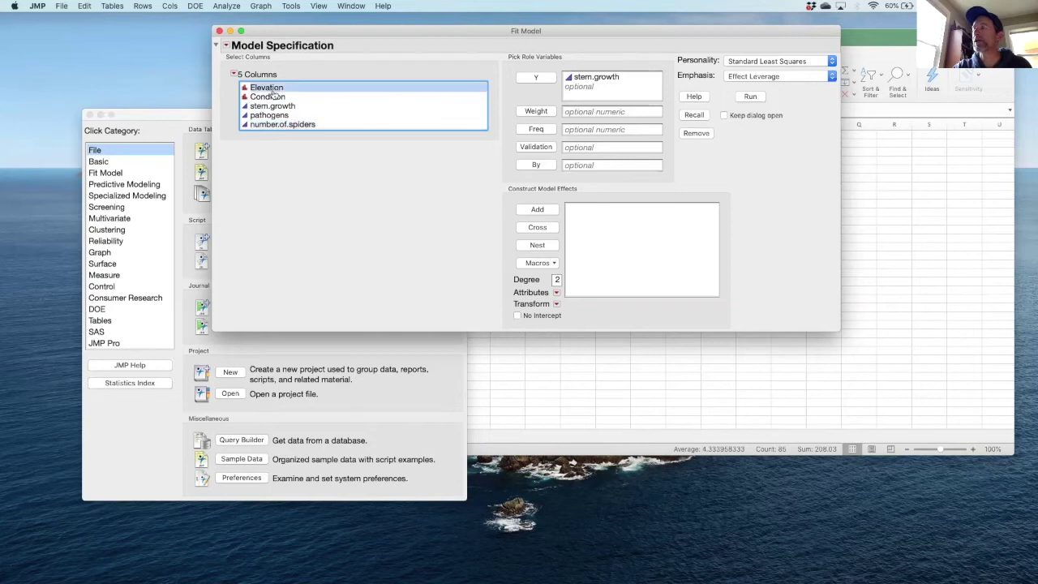
{"action": "left_click", "coordinate": [280, 99]}
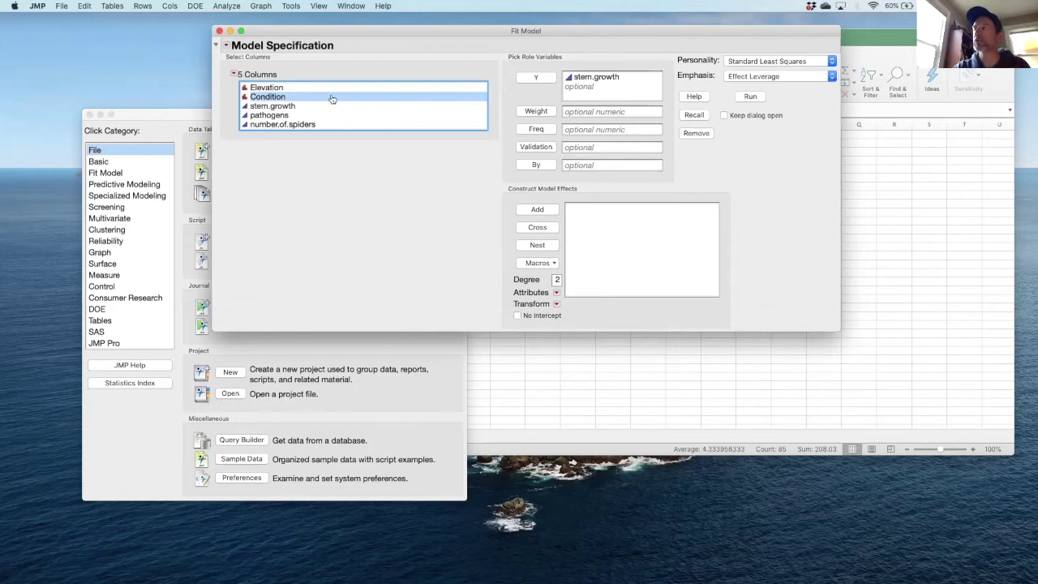
{"action": "left_click", "coordinate": [286, 88]}
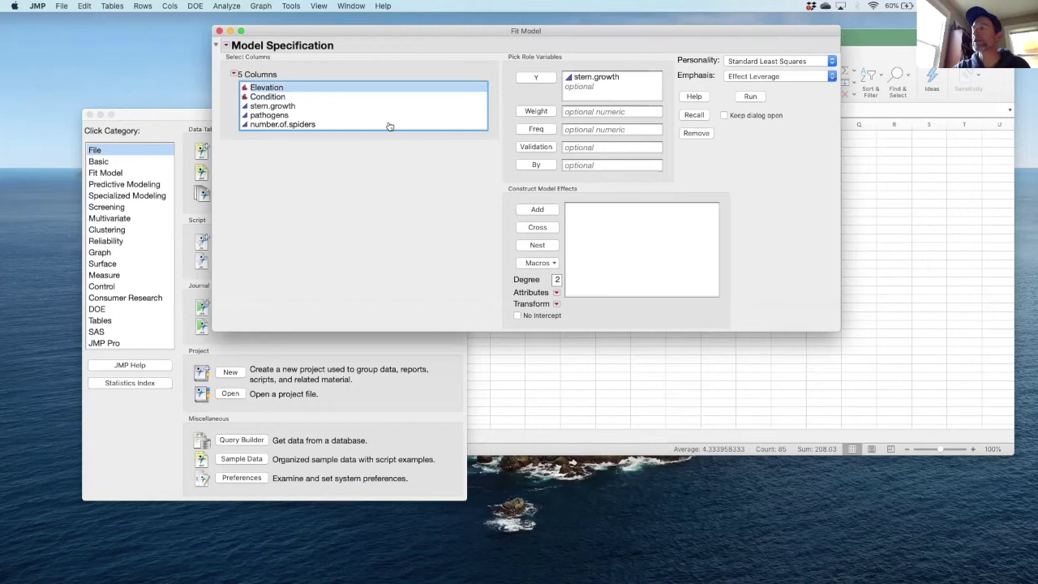
Add Elevation and Condition as a full factorial, then remove the Elevation*Condition interaction term
{"action": "left_click", "coordinate": [288, 98]}
{"action": "left_click", "coordinate": [281, 88]}
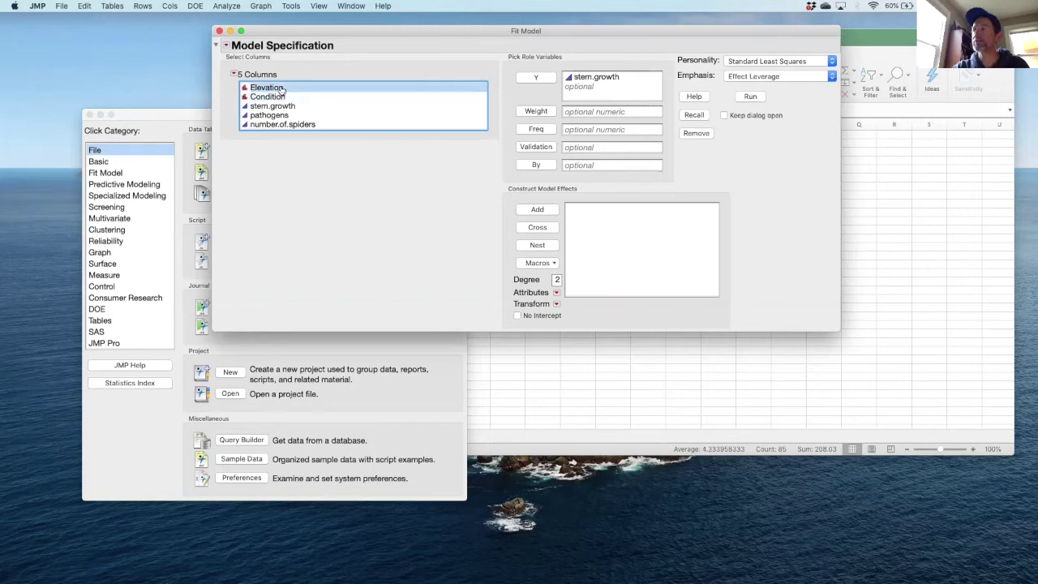
{"action": "left_click", "coordinate": [282, 98], "text": "shift"}
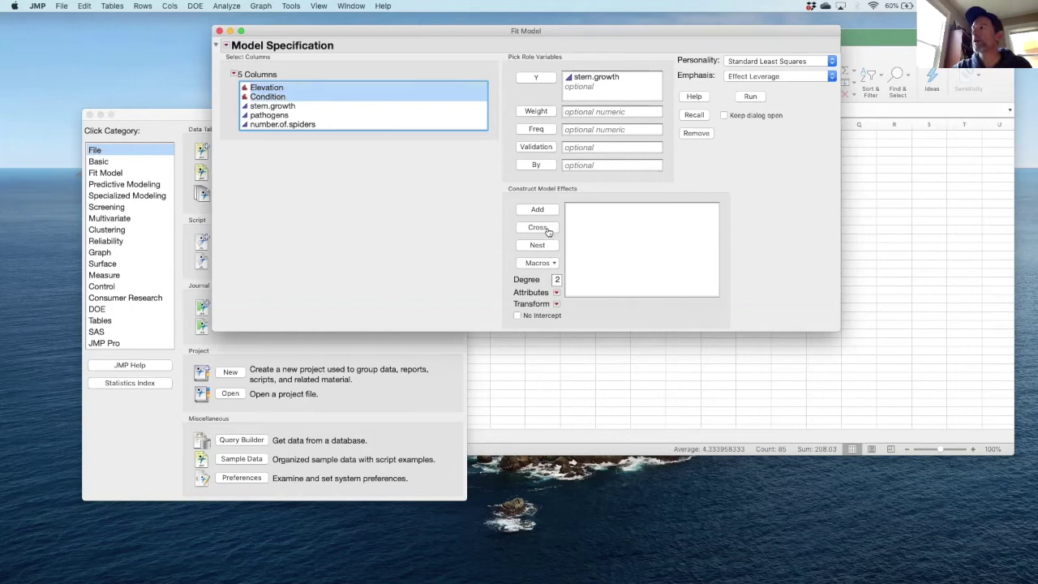
{"action": "left_click", "coordinate": [545, 265]}
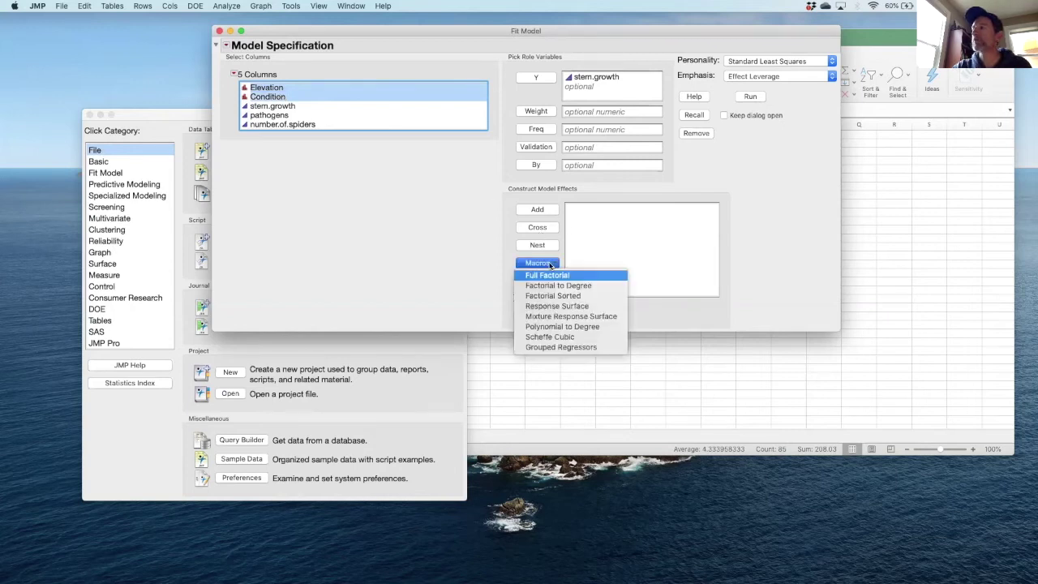
{"action": "left_click", "coordinate": [552, 275]}
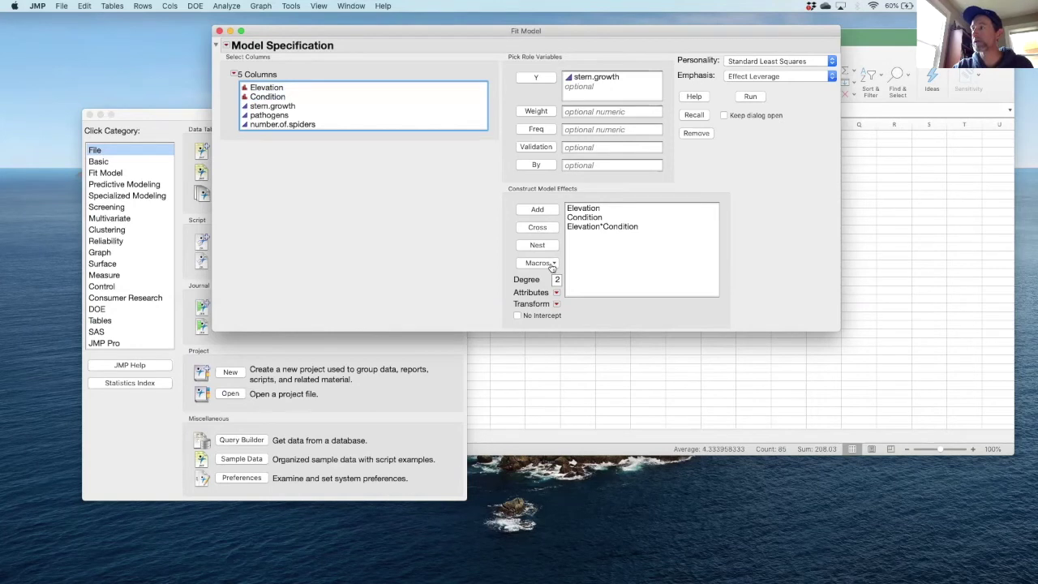
{"action": "left_click", "coordinate": [551, 265]}
{"action": "left_click", "coordinate": [611, 236]}
{"action": "left_click", "coordinate": [608, 230]}
{"action": "key", "text": "BackSpace"}
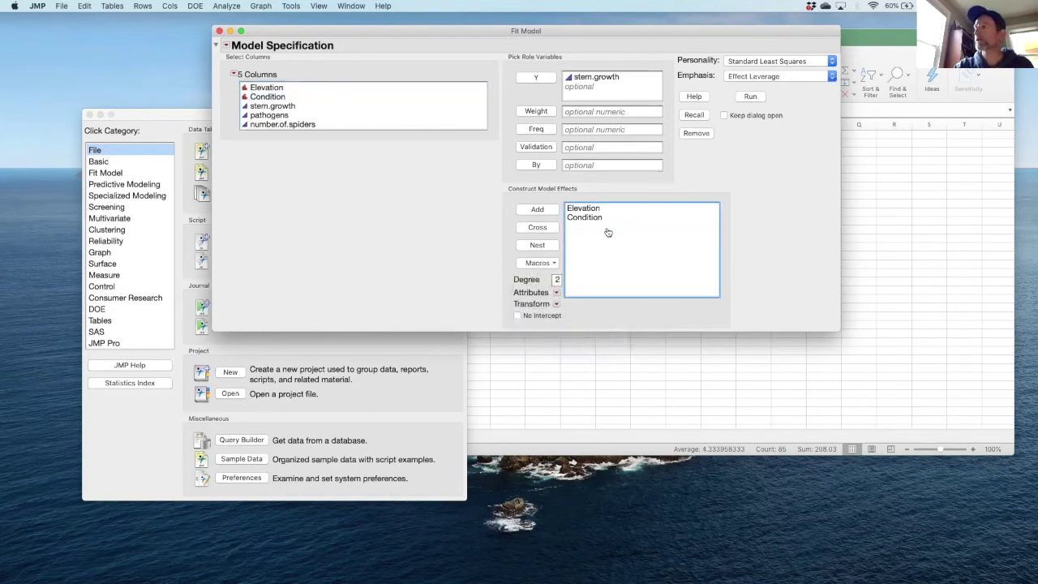
{"action": "left_click", "coordinate": [591, 219]}
{"action": "key", "text": "BackSpace"}
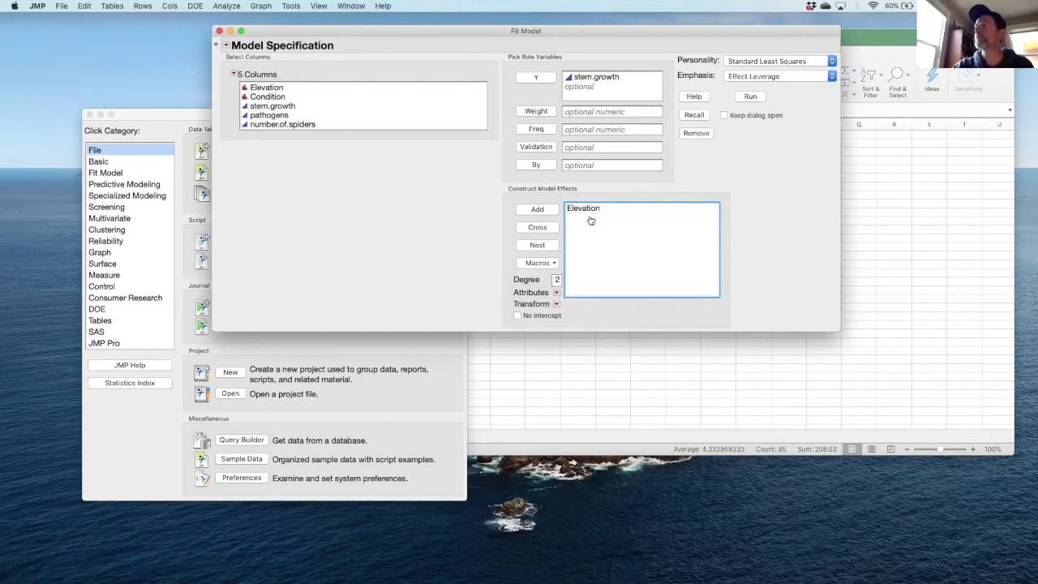
{"action": "left_click", "coordinate": [590, 210]}
{"action": "key", "text": "BackSpace"}
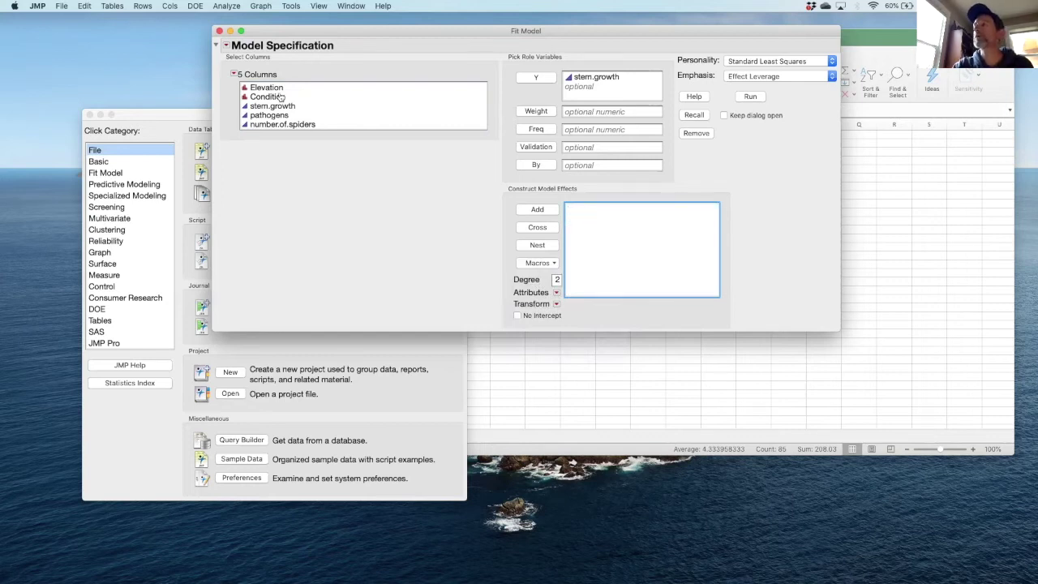
{"action": "left_click", "coordinate": [279, 89]}
{"action": "left_click", "coordinate": [547, 211]}
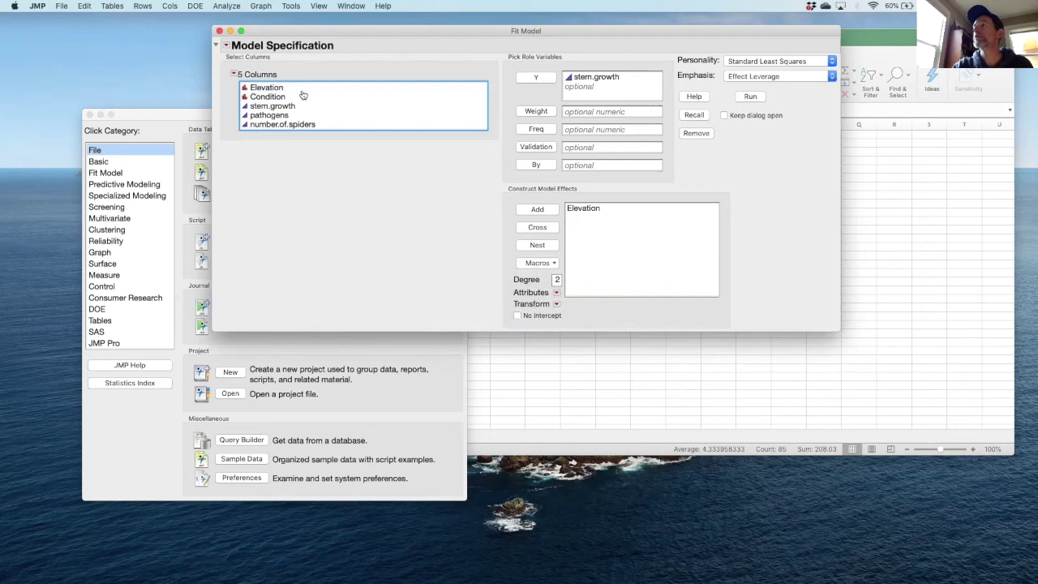
{"action": "left_click", "coordinate": [288, 96]}
{"action": "left_click", "coordinate": [539, 210]}
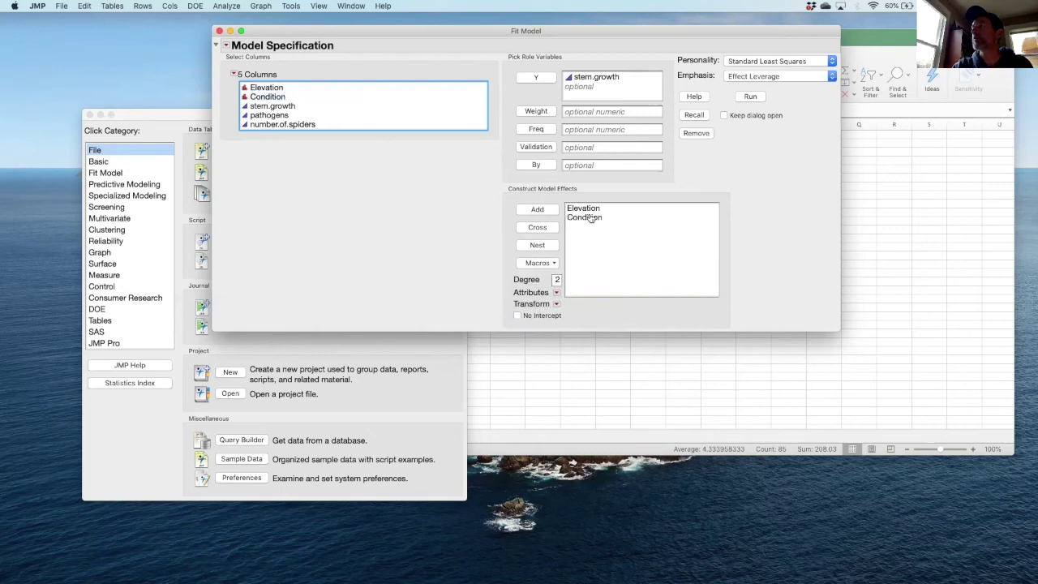
{"action": "left_click", "coordinate": [591, 210]}
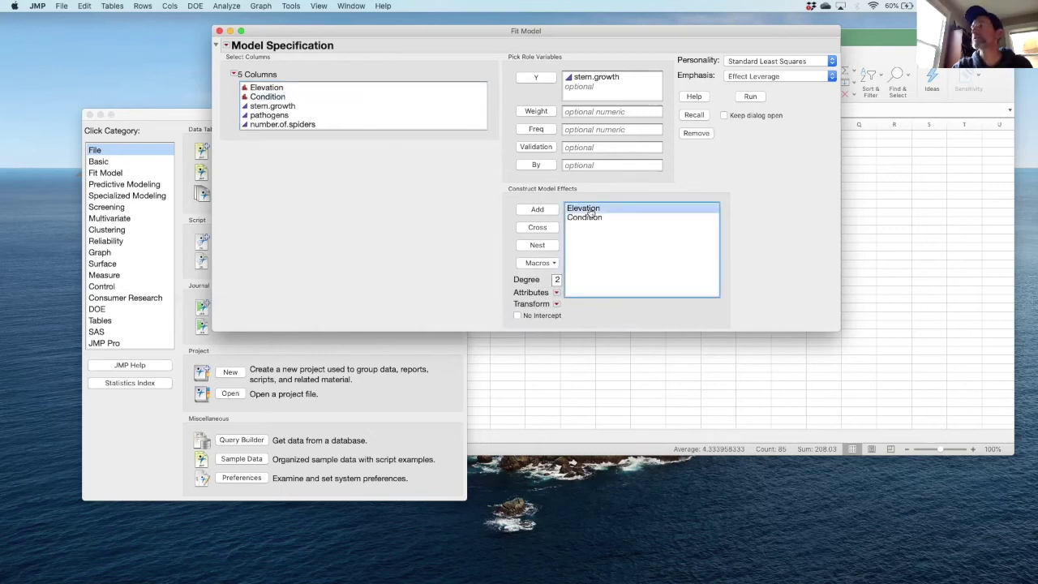
{"action": "left_click", "coordinate": [269, 99]}
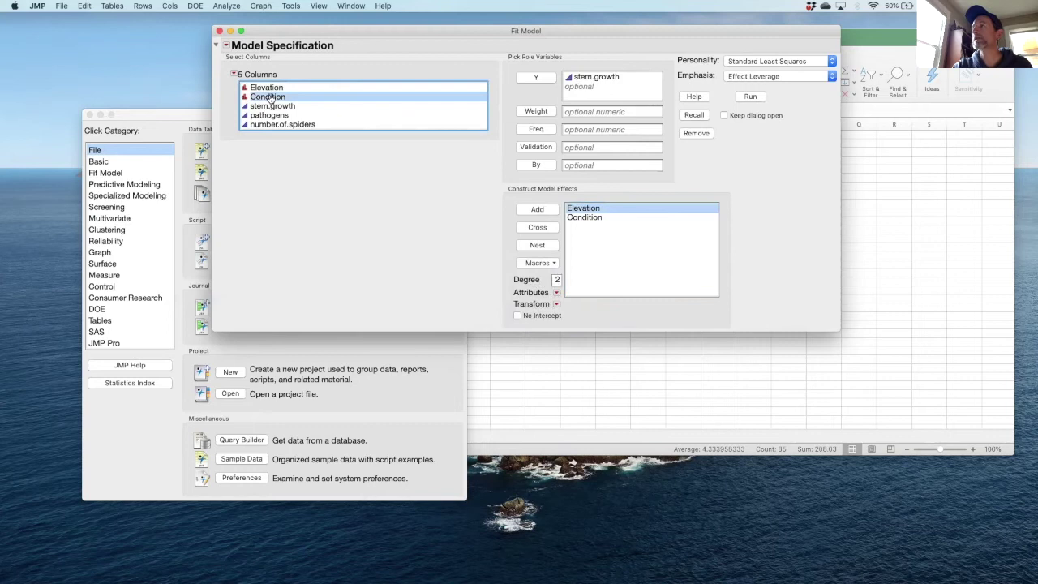
Cross Elevation with Condition in the model and run the stem.growth Fit Least Squares
{"action": "left_click", "coordinate": [548, 229]}
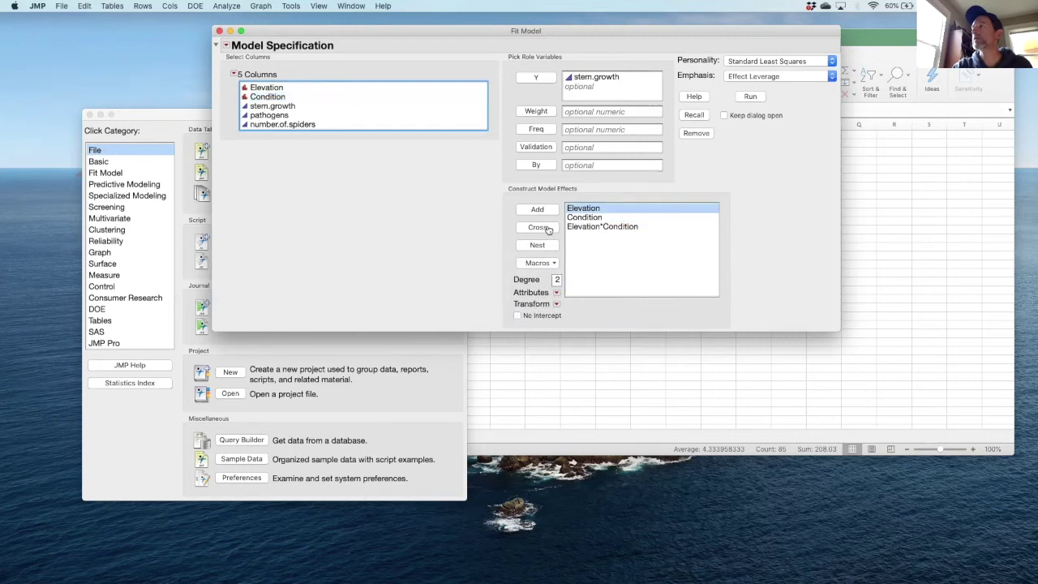
{"action": "left_click", "coordinate": [754, 97]}
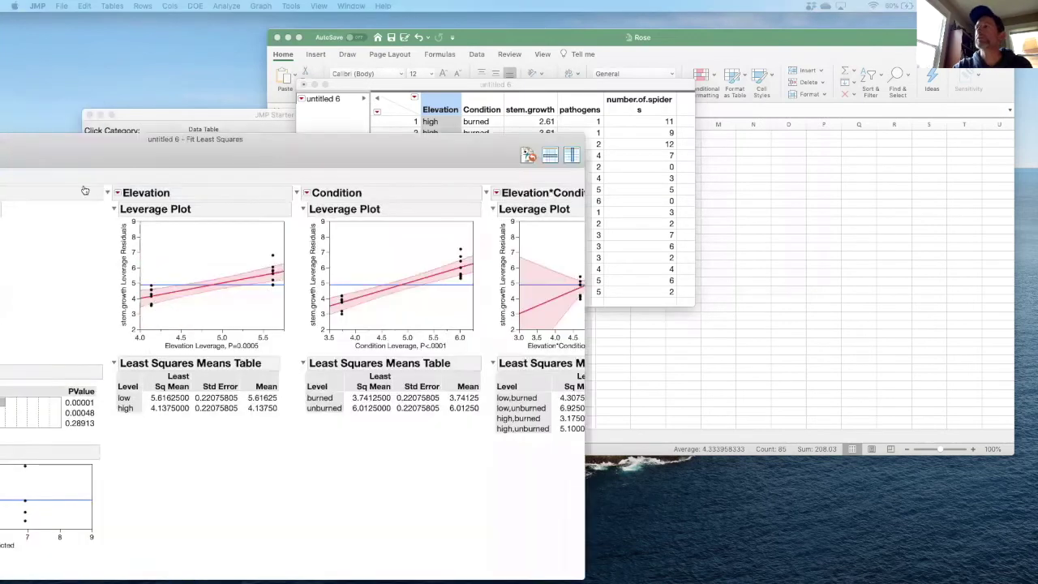
{"action": "left_click_drag", "start_coordinate": [0, 120], "coordinate": [230, 20]}
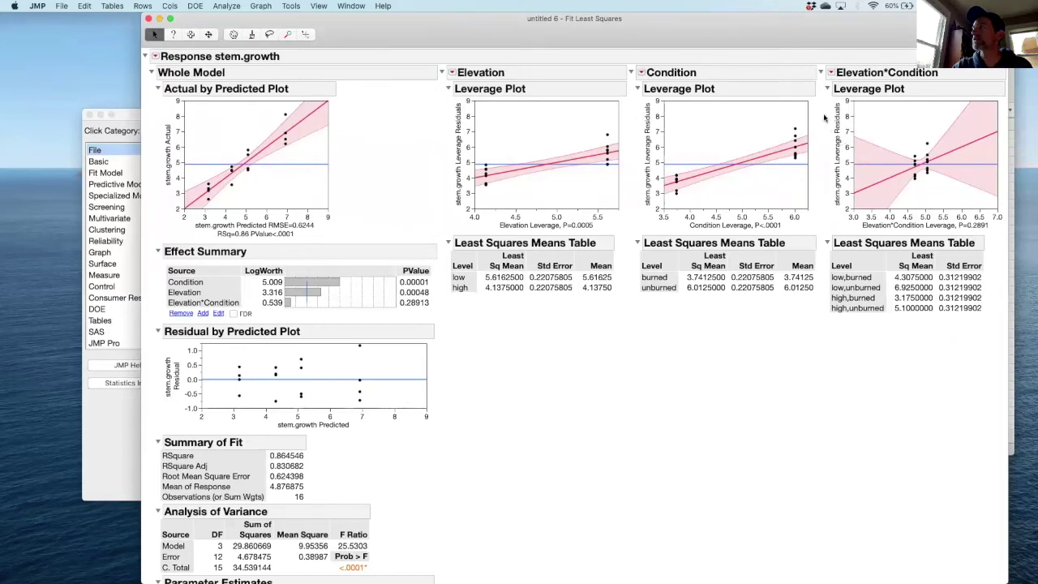
Collapse the Elevation*Condition, Condition and Elevation leverage plot sections
{"action": "left_click", "coordinate": [821, 72]}
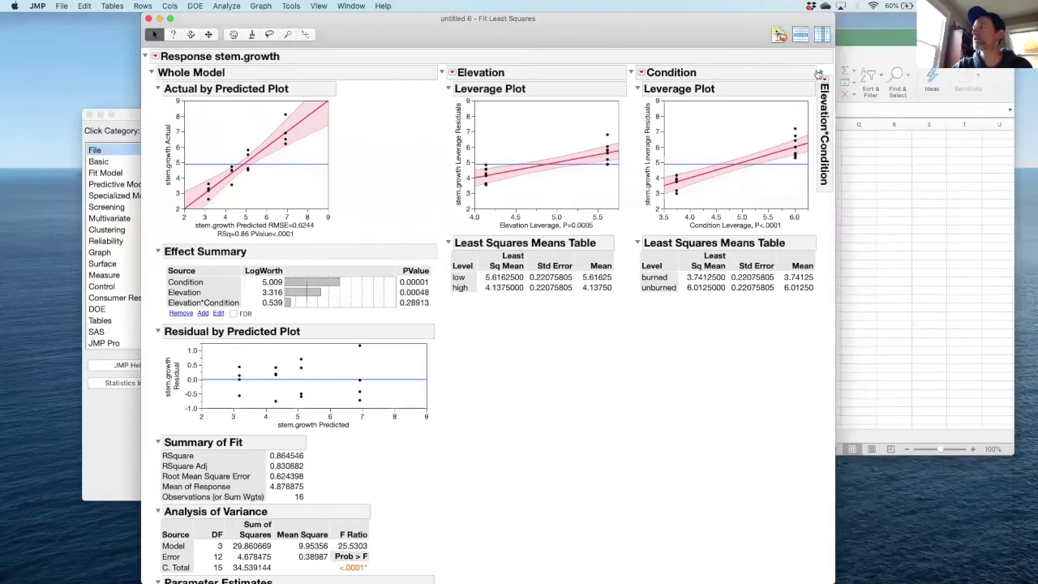
{"action": "left_click", "coordinate": [631, 72]}
{"action": "left_click", "coordinate": [444, 73]}
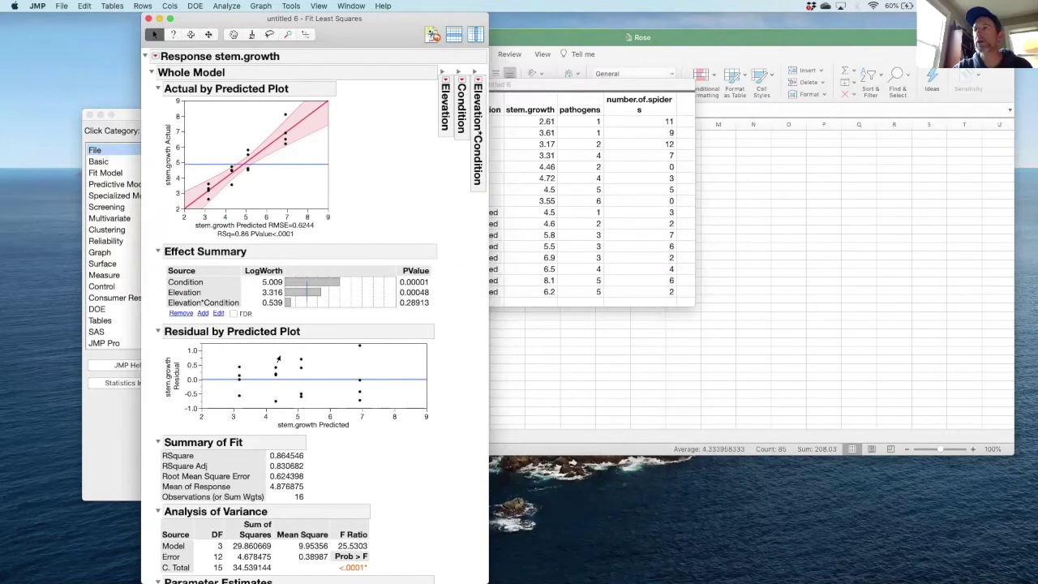
Hide the residual plot, Effect Summary and Parameter Estimates, and expand Effect Tests
{"action": "left_click", "coordinate": [159, 332]}
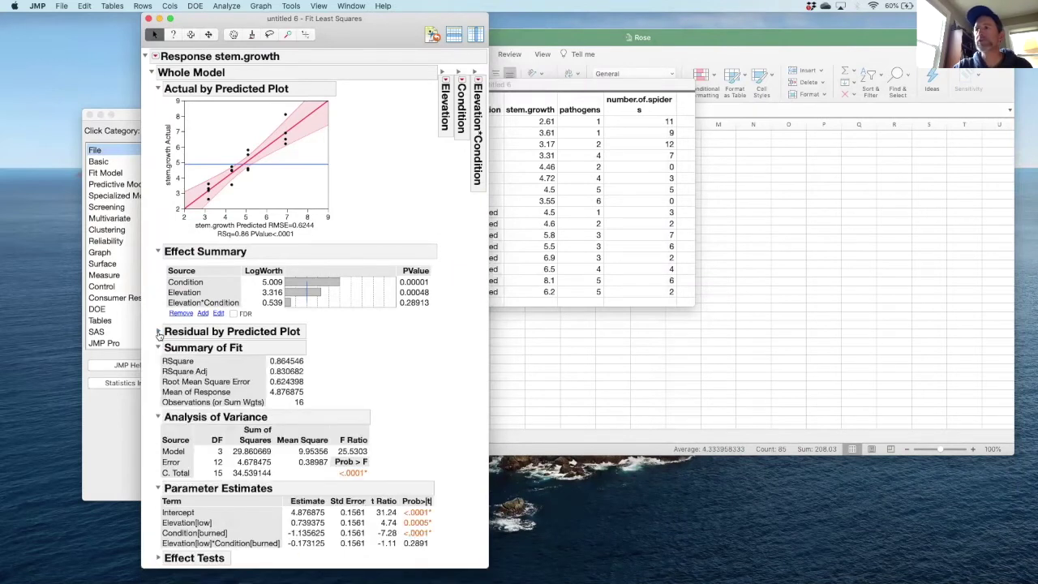
{"action": "left_click", "coordinate": [159, 252]}
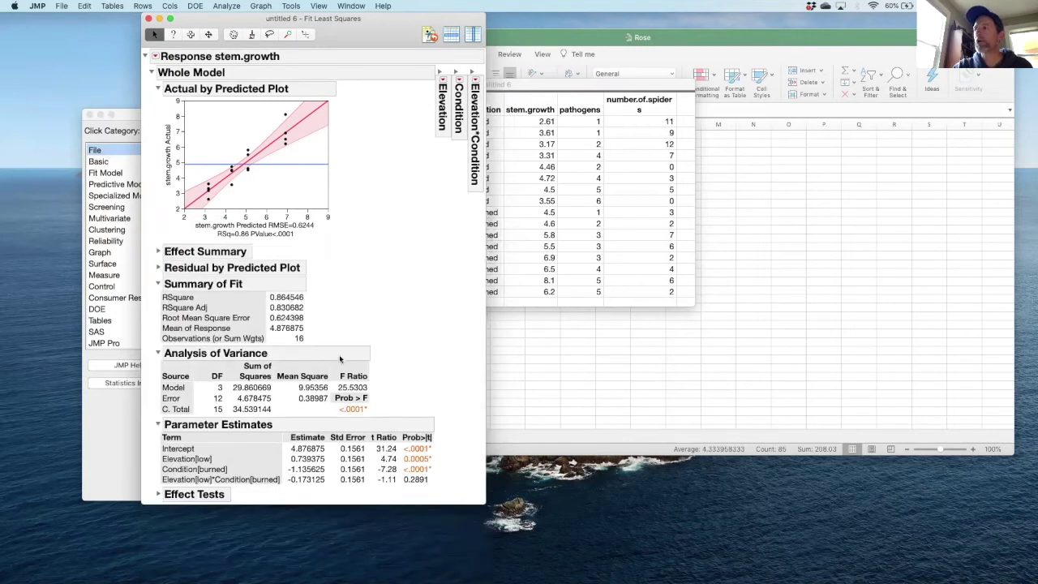
{"action": "left_click", "coordinate": [158, 424]}
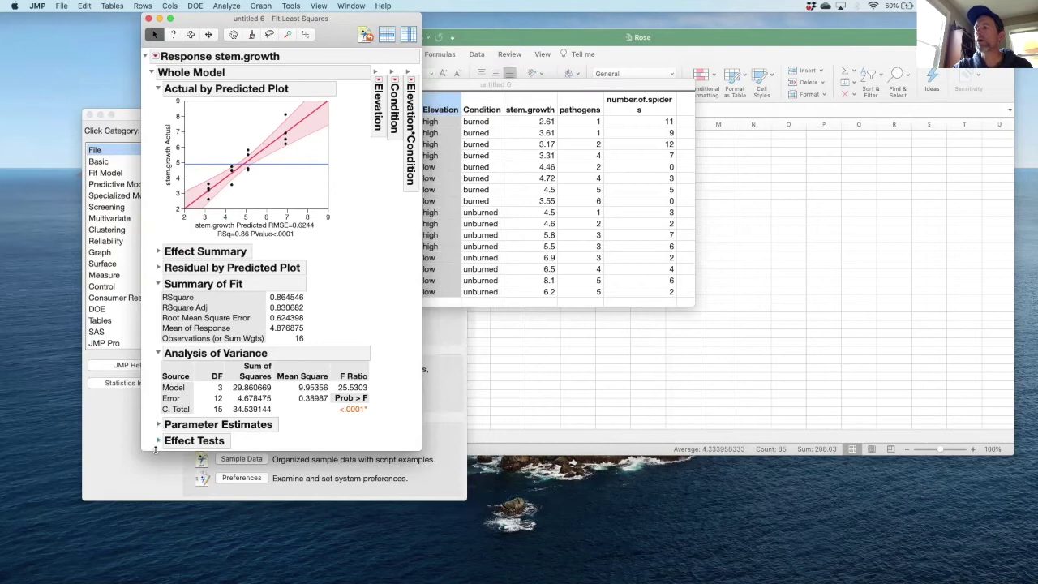
{"action": "left_click", "coordinate": [158, 440]}
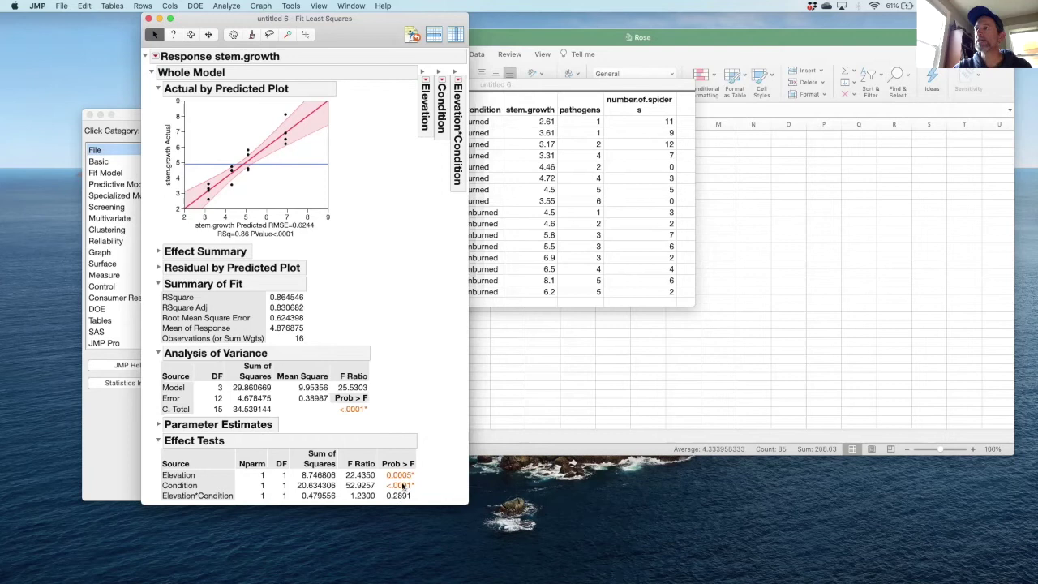
{"action": "mouse_move", "coordinate": [396, 479]}
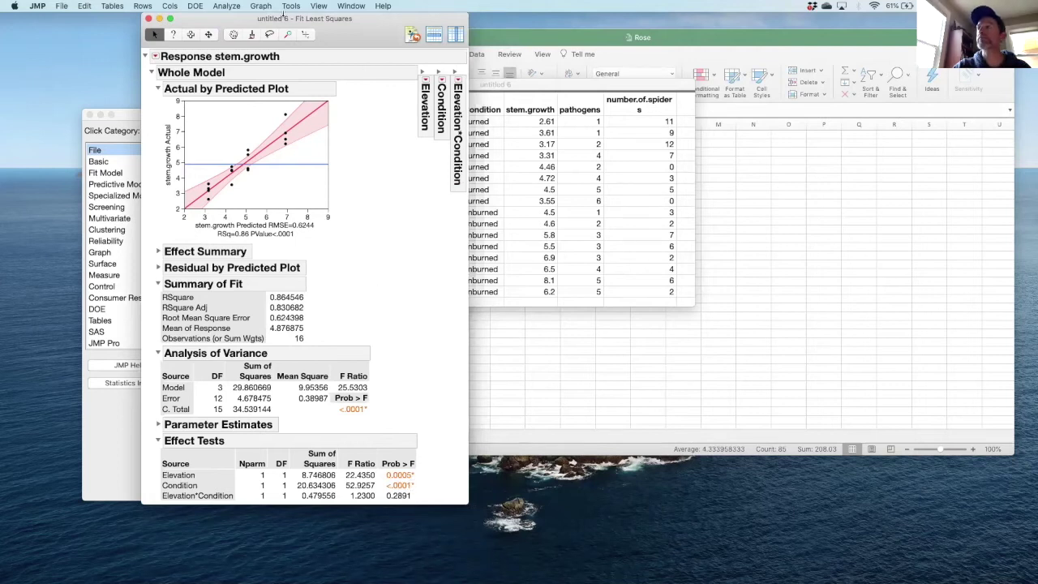
Launch Graph Builder beside the report and place stem.growth on the Y axis
{"action": "left_click", "coordinate": [266, 6]}
{"action": "left_click", "coordinate": [272, 65]}
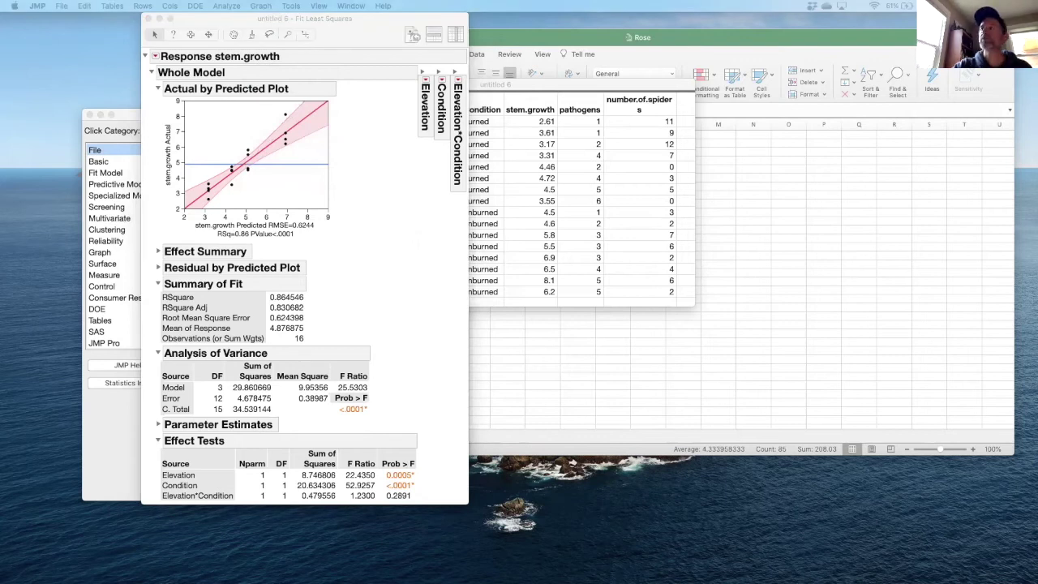
{"action": "left_click_drag", "start_coordinate": [354, 119], "coordinate": [615, 73]}
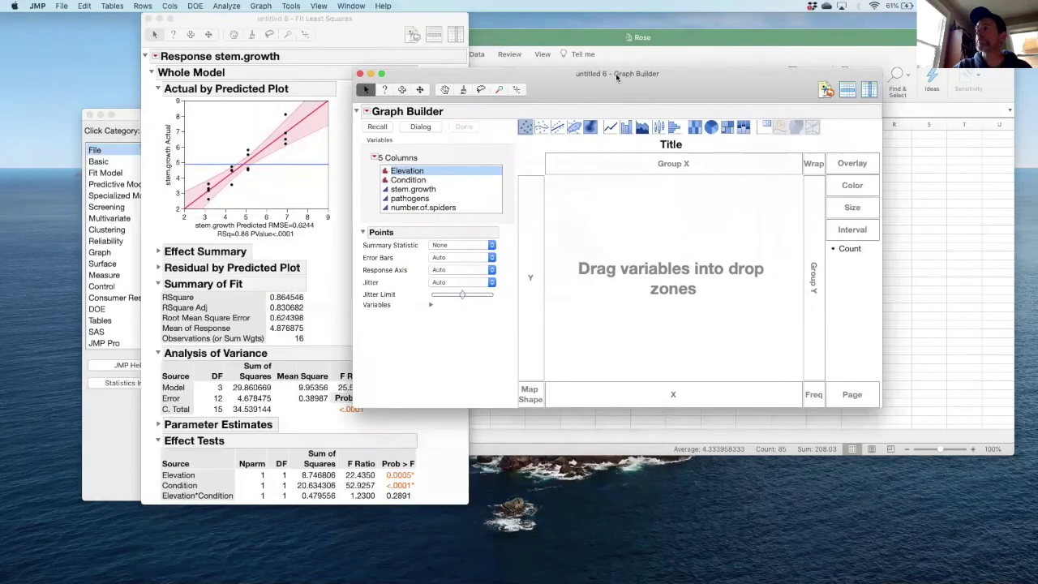
{"action": "left_click", "coordinate": [443, 209]}
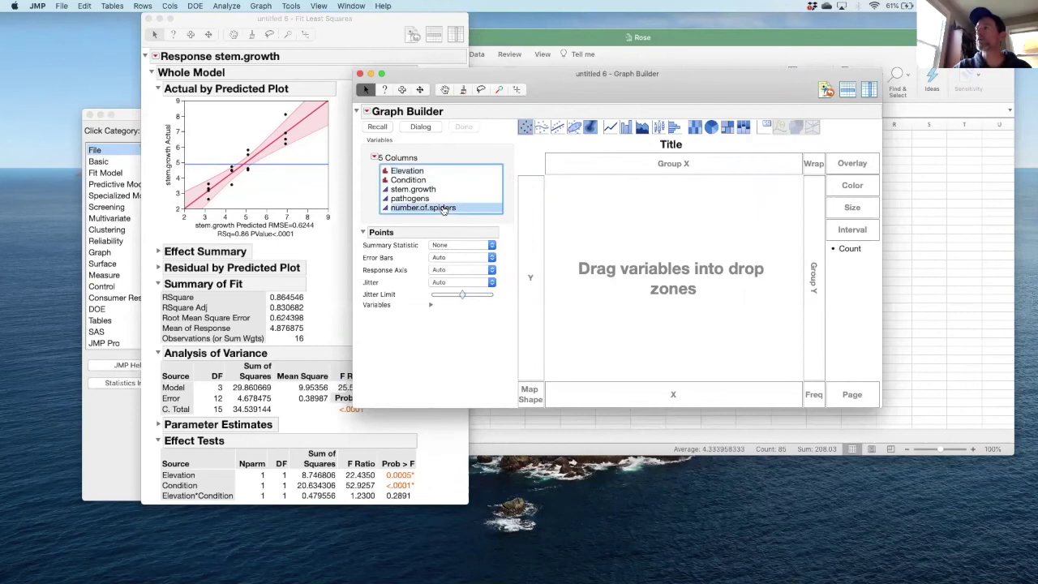
{"action": "left_click", "coordinate": [423, 192]}
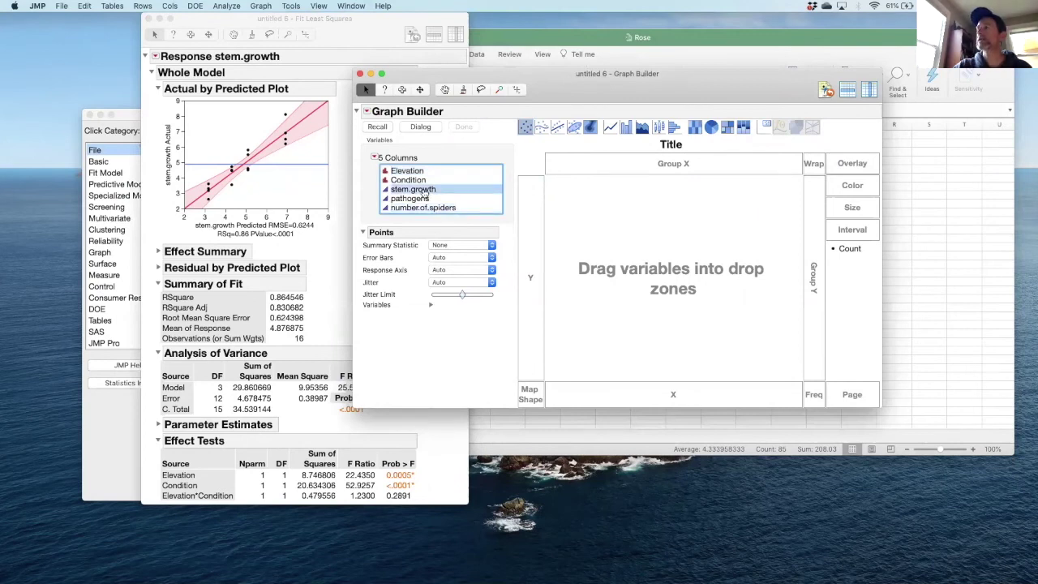
{"action": "left_click_drag", "start_coordinate": [423, 195], "coordinate": [534, 243]}
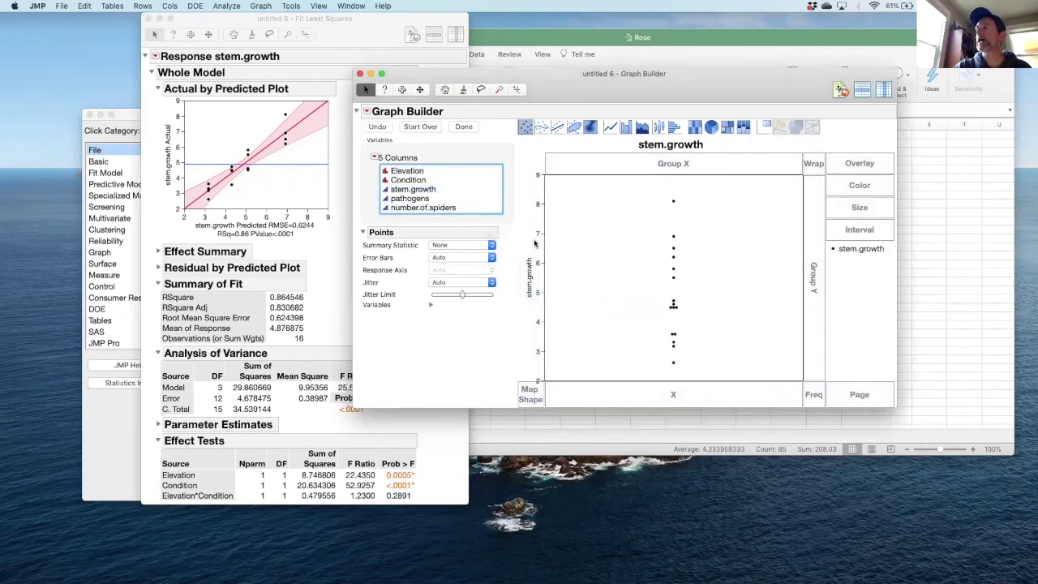
Put Elevation on X, overlay by Condition, and add fitted mean lines with confidence boxes
{"action": "left_click", "coordinate": [413, 173]}
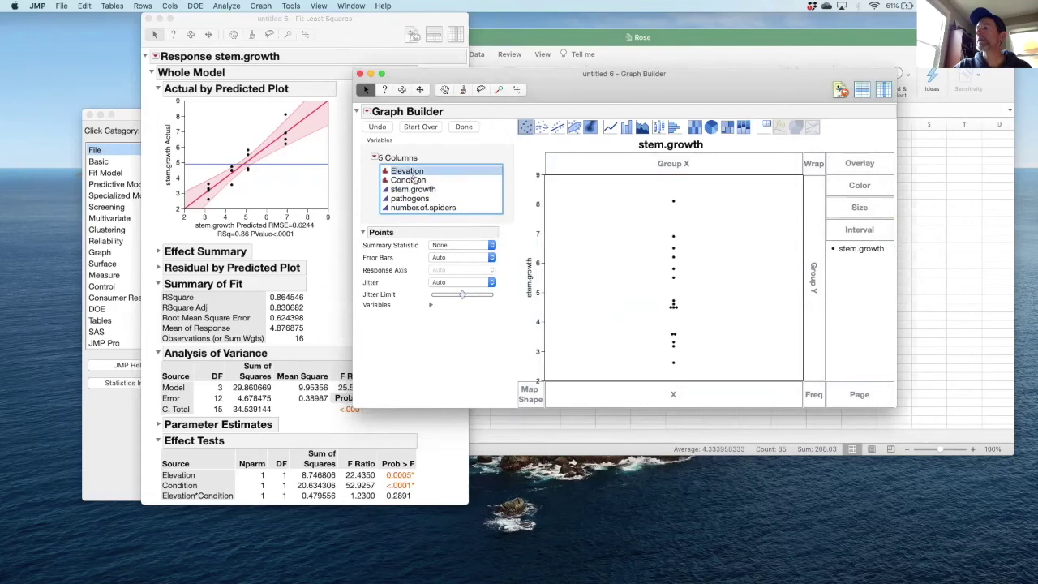
{"action": "left_click_drag", "start_coordinate": [413, 180], "coordinate": [622, 400]}
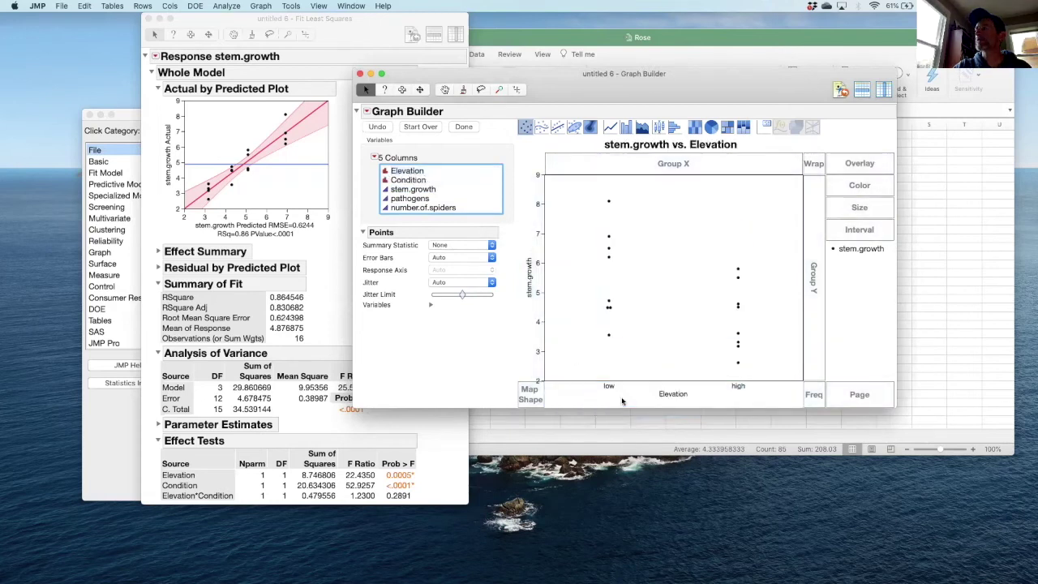
{"action": "left_click", "coordinate": [419, 181]}
{"action": "mouse_move", "coordinate": [418, 183]}
{"action": "left_mouse_down"}
{"action": "mouse_move", "coordinate": [805, 180]}
{"action": "mouse_move", "coordinate": [850, 168]}
{"action": "left_mouse_up"}
{"action": "left_click", "coordinate": [557, 129], "text": "shift"}
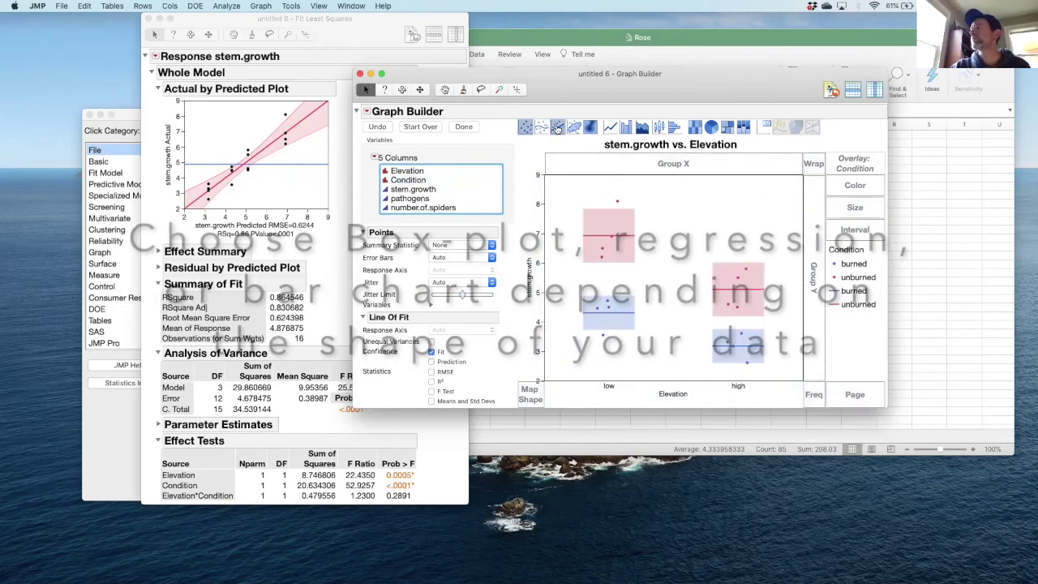
{"action": "left_click", "coordinate": [835, 292]}
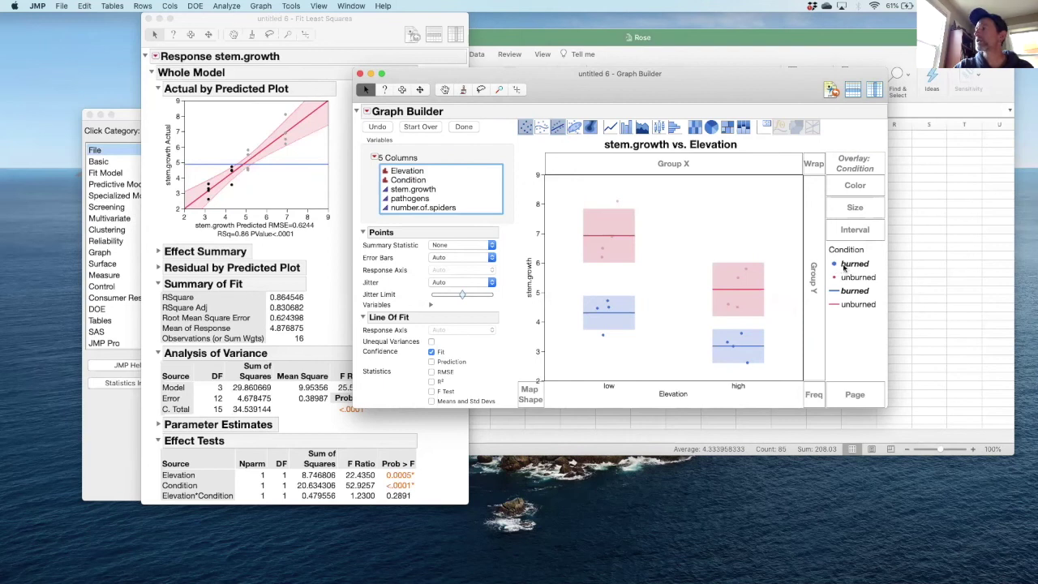
In Legend Settings, colour the burned markers and line dark red
{"action": "double_click", "coordinate": [844, 268]}
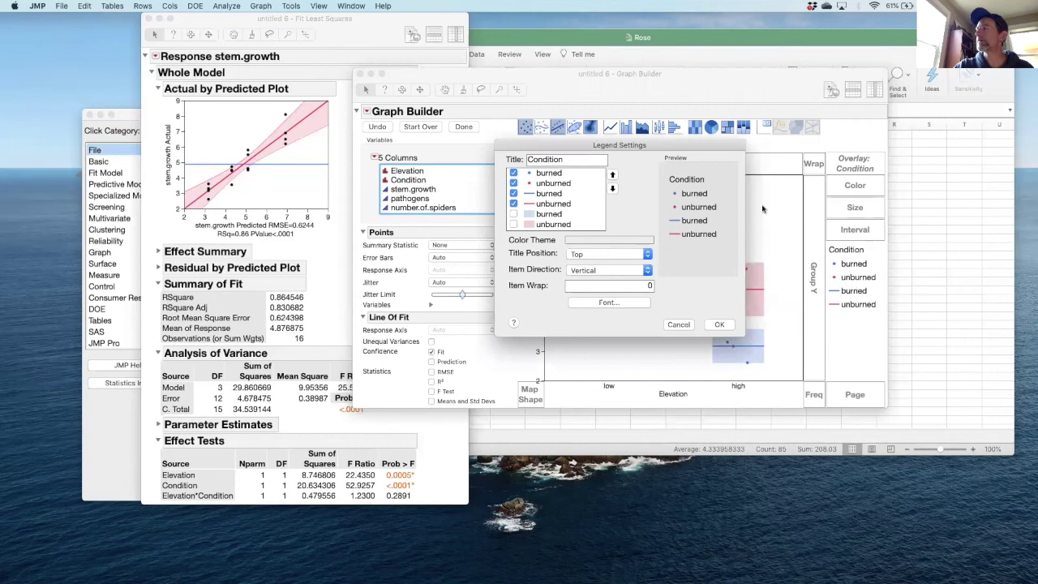
{"action": "right_click", "coordinate": [528, 175]}
{"action": "mouse_move", "coordinate": [561, 178]}
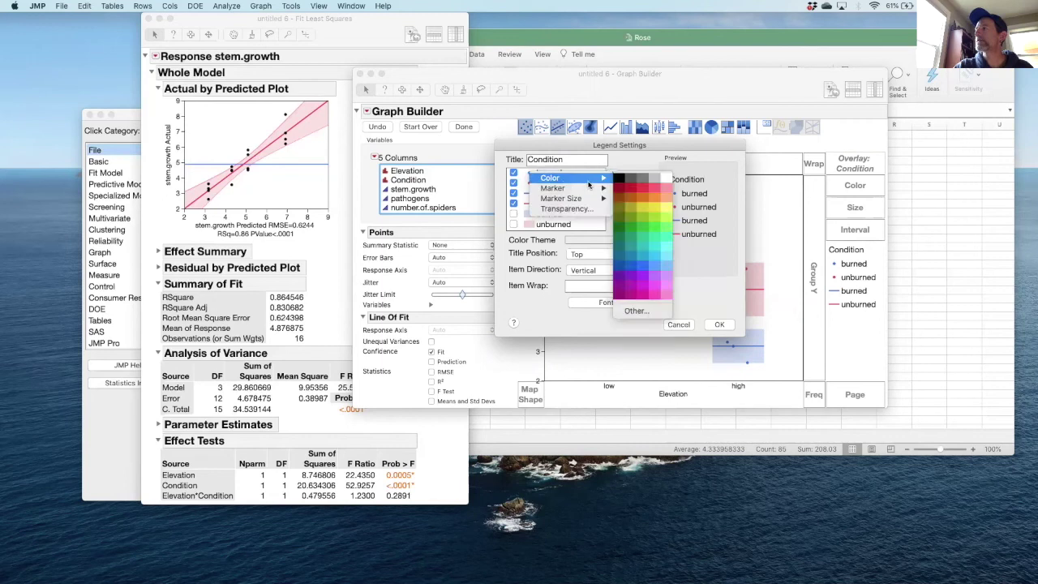
{"action": "left_click", "coordinate": [634, 189]}
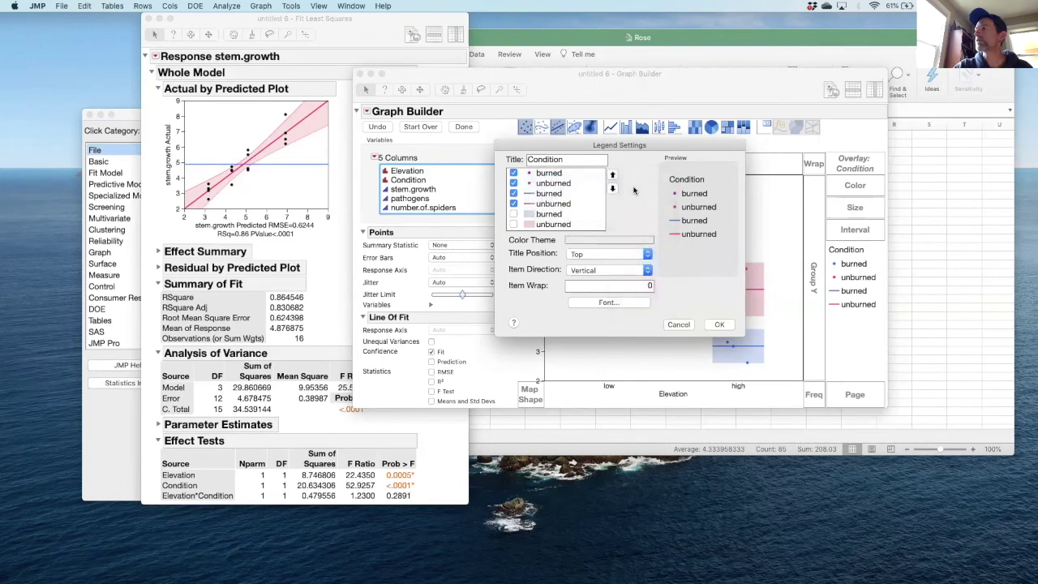
{"action": "left_click", "coordinate": [532, 195]}
{"action": "right_click", "coordinate": [532, 195]}
{"action": "mouse_move", "coordinate": [555, 200]}
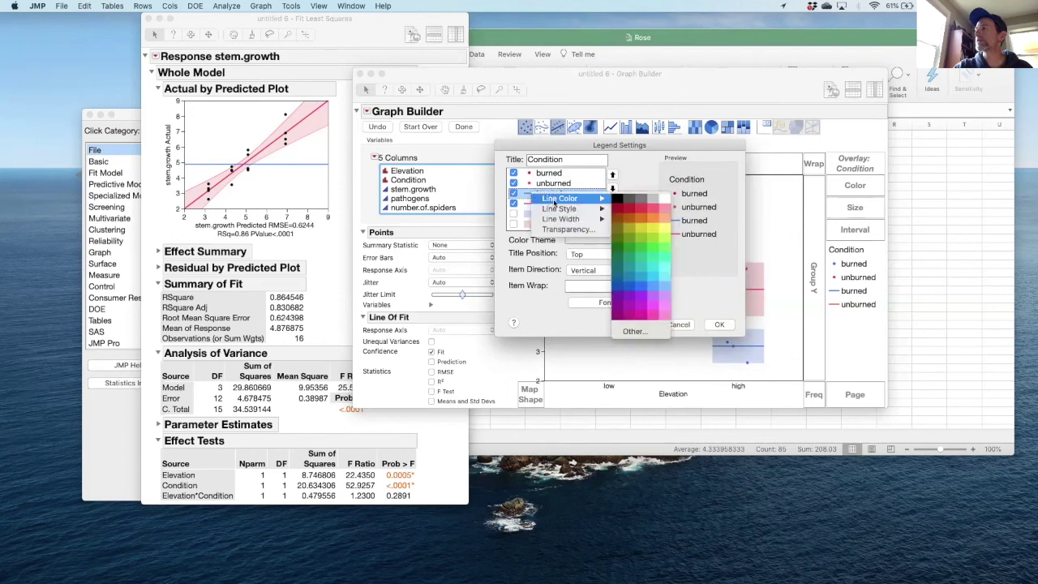
{"action": "left_click", "coordinate": [629, 210]}
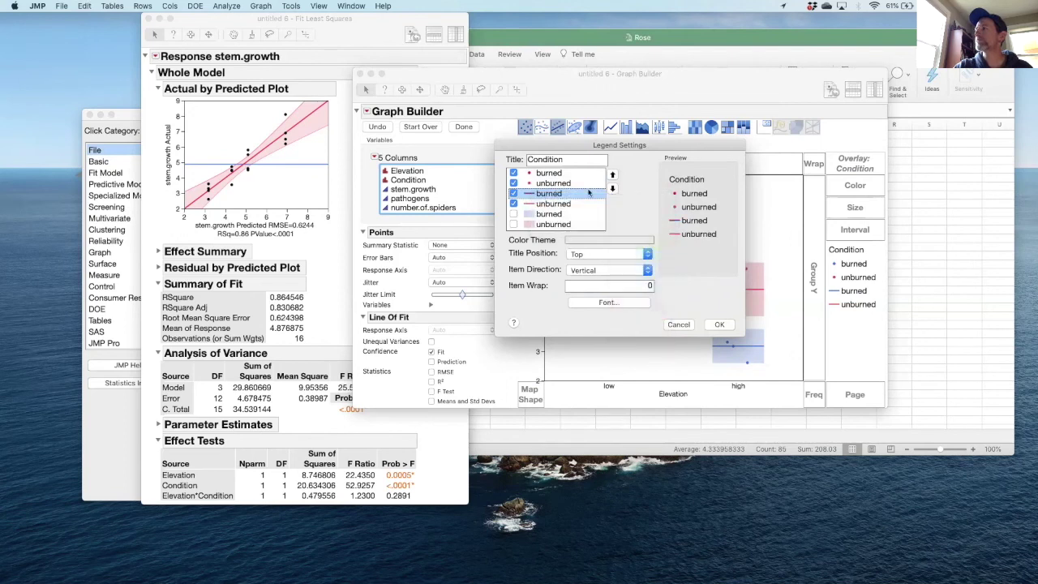
Colour the unburned markers and line green
{"action": "left_click", "coordinate": [530, 183]}
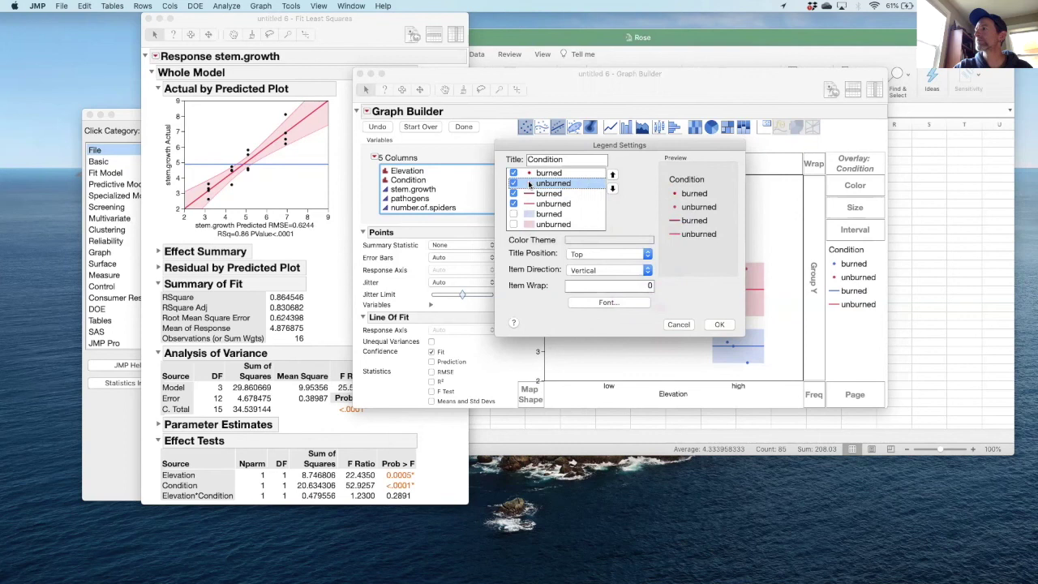
{"action": "right_click", "coordinate": [529, 185]}
{"action": "mouse_move", "coordinate": [581, 191]}
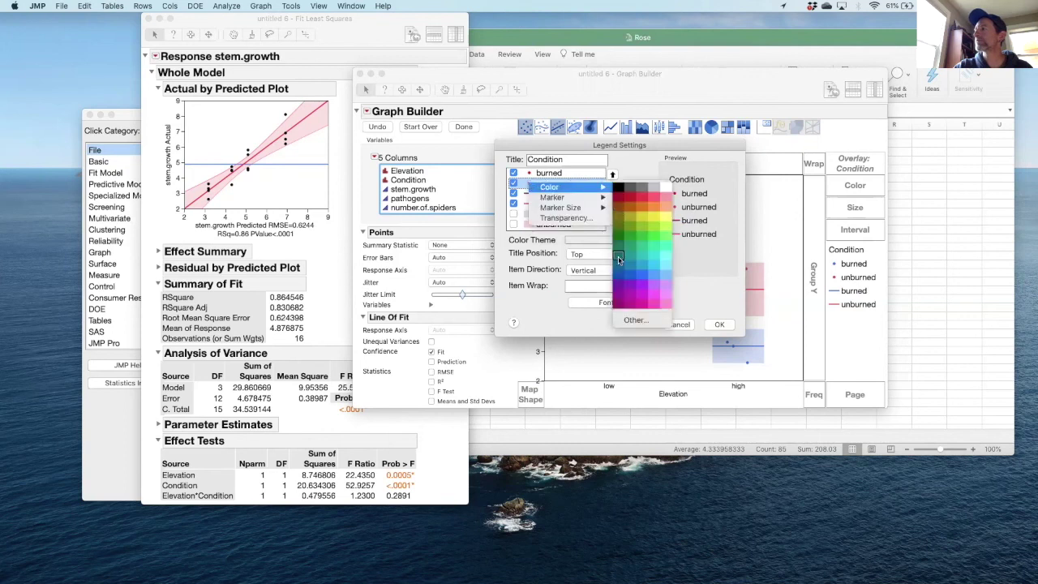
{"action": "left_click", "coordinate": [631, 234]}
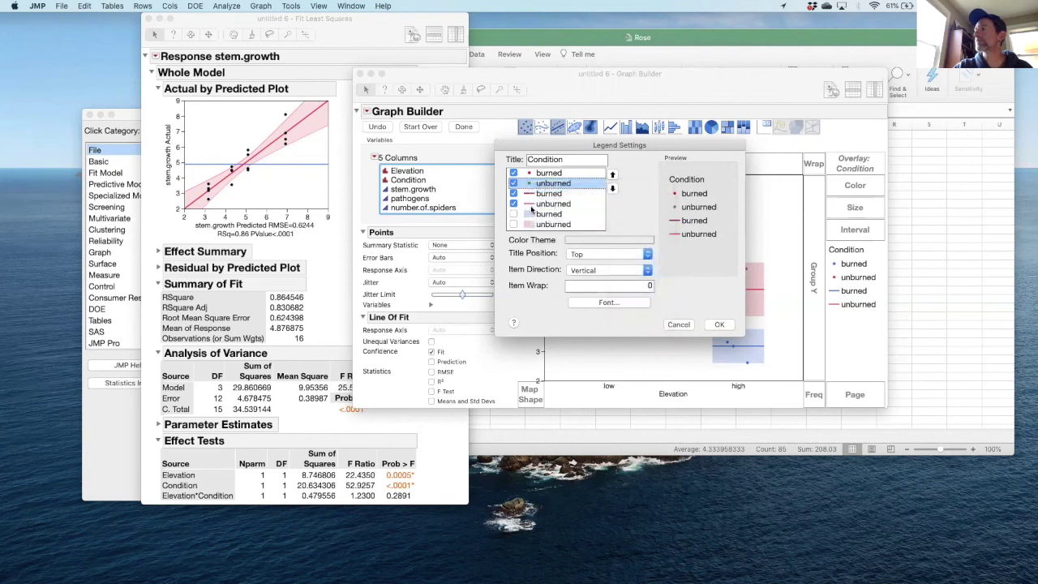
{"action": "left_click", "coordinate": [532, 204]}
{"action": "right_click", "coordinate": [532, 204]}
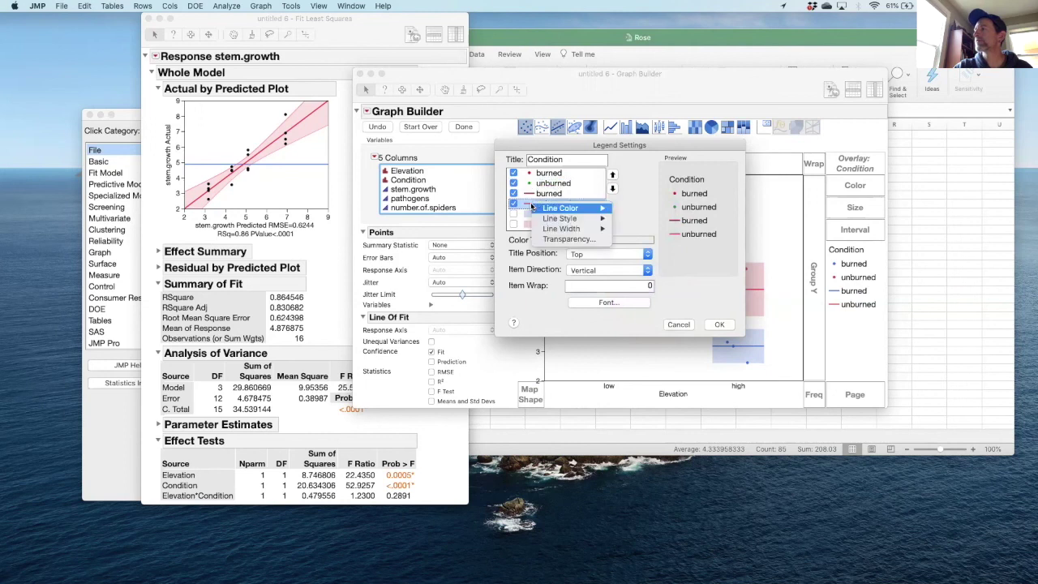
{"action": "mouse_move", "coordinate": [559, 207]}
{"action": "left_click", "coordinate": [631, 258]}
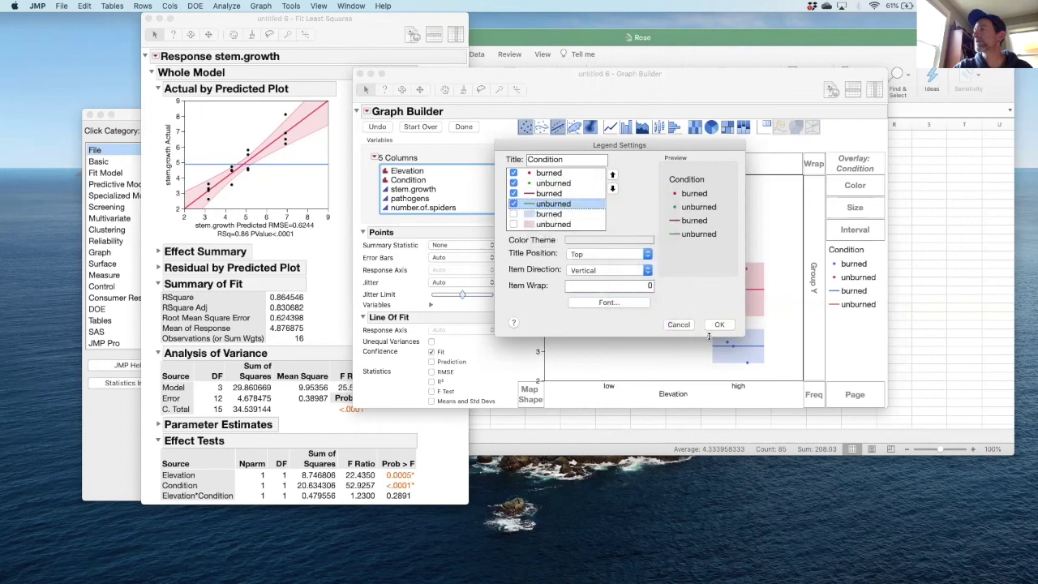
Apply the red/green Condition legend colours and finalise the stem.growth vs. Elevation graph
{"action": "left_click", "coordinate": [721, 325]}
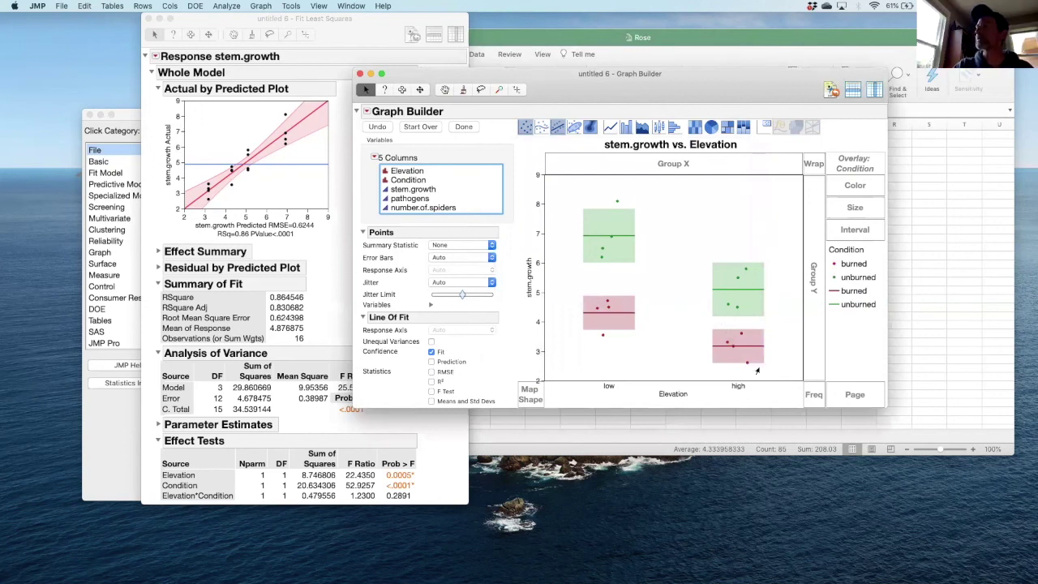
{"action": "left_click", "coordinate": [470, 128]}
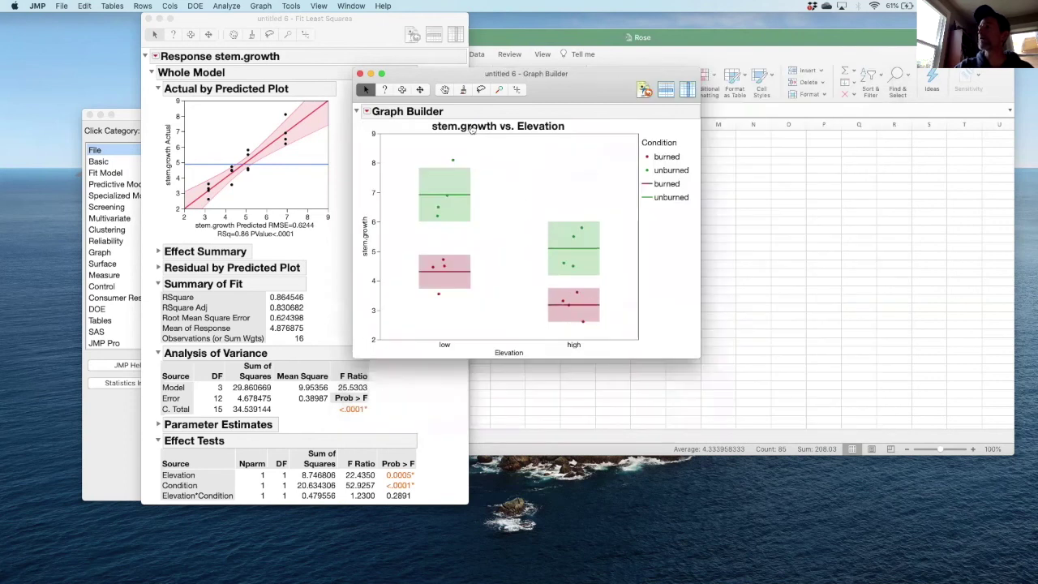